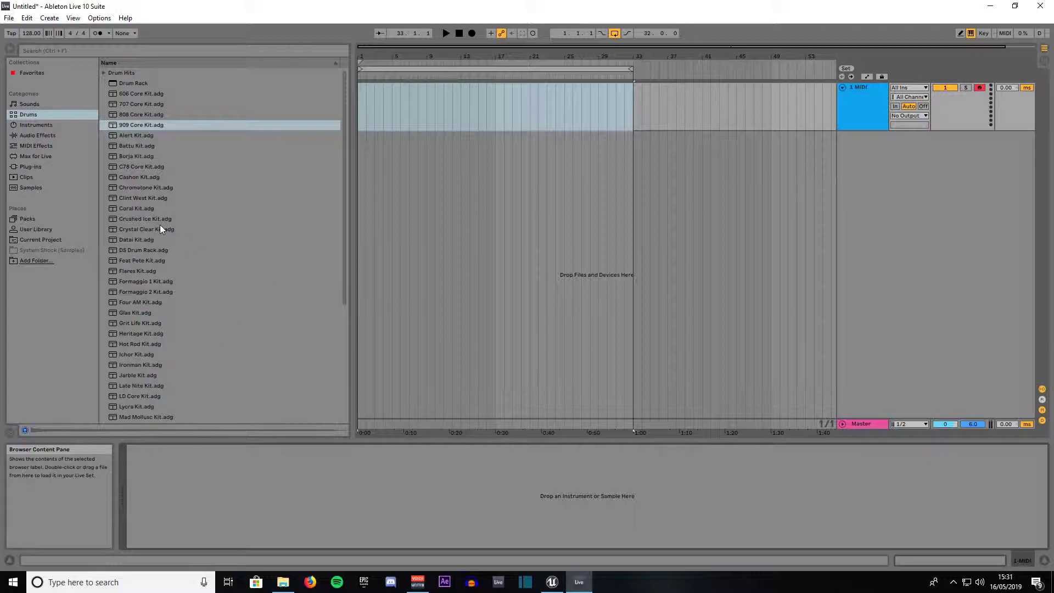
# Step: Set the project tempo to 150 BPM
pyautogui.moveTo(35, 34); pyautogui.dragTo(34, 24)
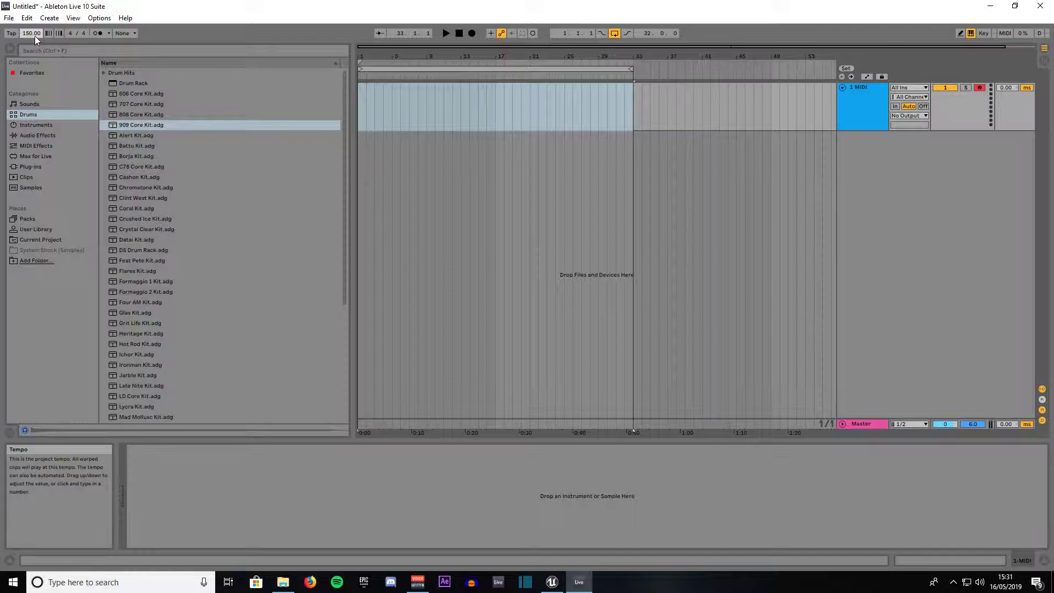
pyautogui.moveTo(34, 35); pyautogui.dragTo(35, 35)
pyautogui.press('Return')
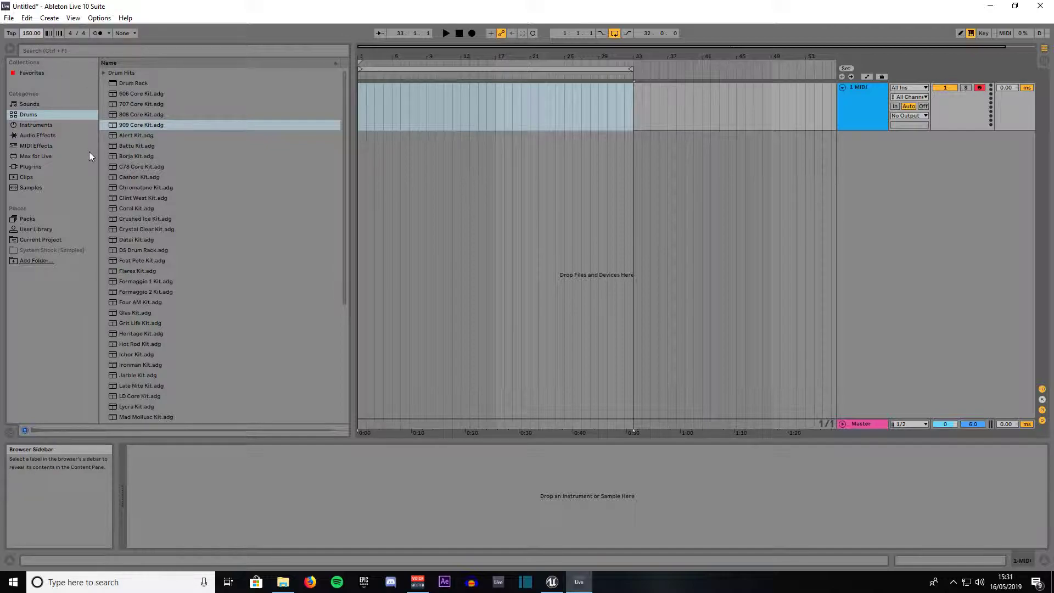
# Step: Load the 808 Core Kit from the Drums category onto the existing MIDI track
pyautogui.click(25, 105)
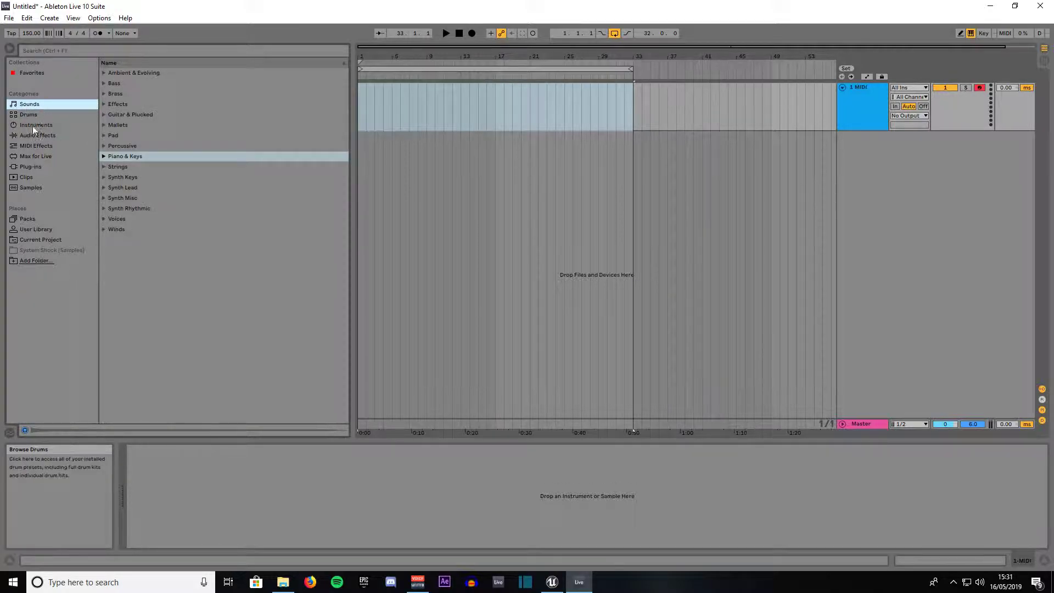
pyautogui.click(25, 116)
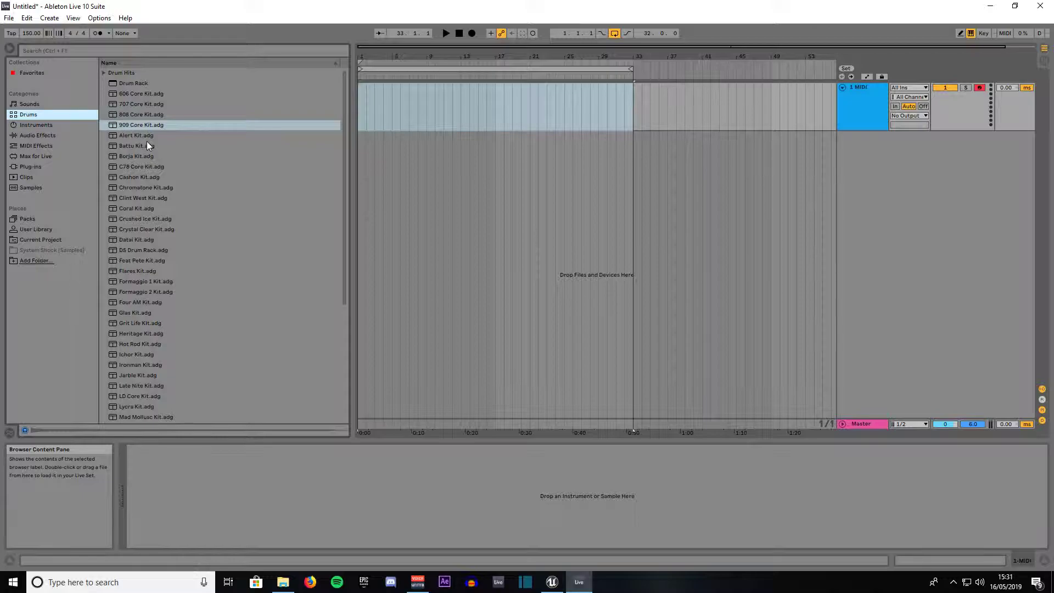
pyautogui.click(125, 114)
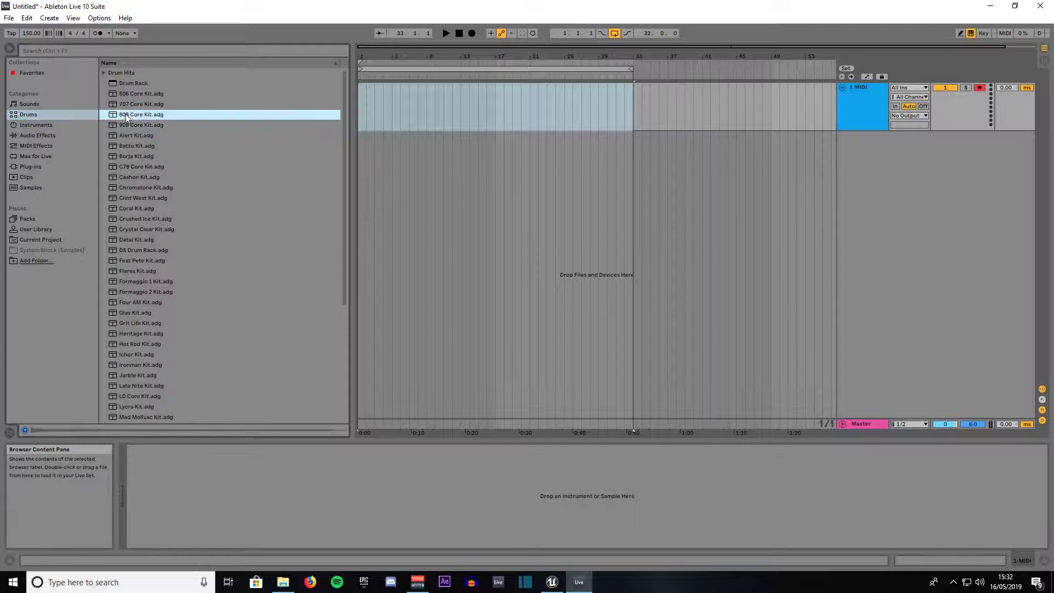
pyautogui.moveTo(126, 114); pyautogui.dragTo(381, 104)
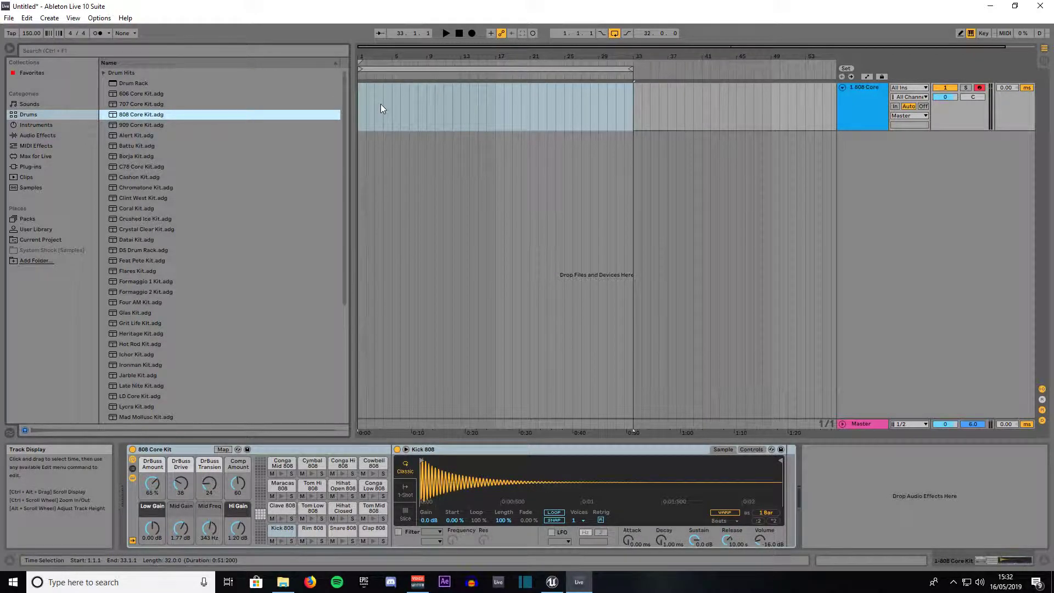
# Step: Replace the existing track with a newly inserted MIDI track and load the 808 Core Kit onto it
pyautogui.click(49, 18)
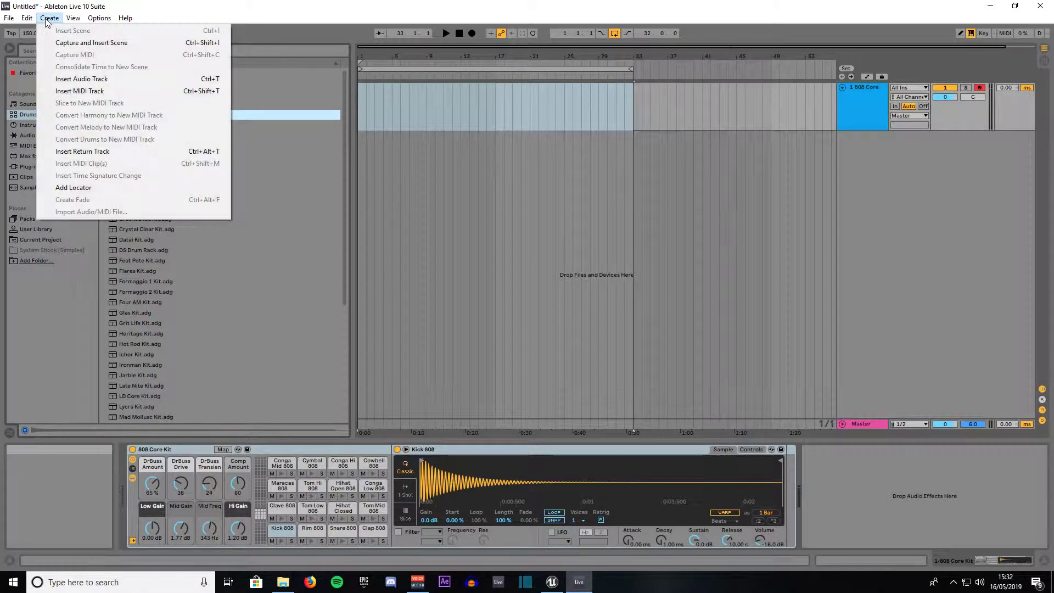
pyautogui.click(81, 90)
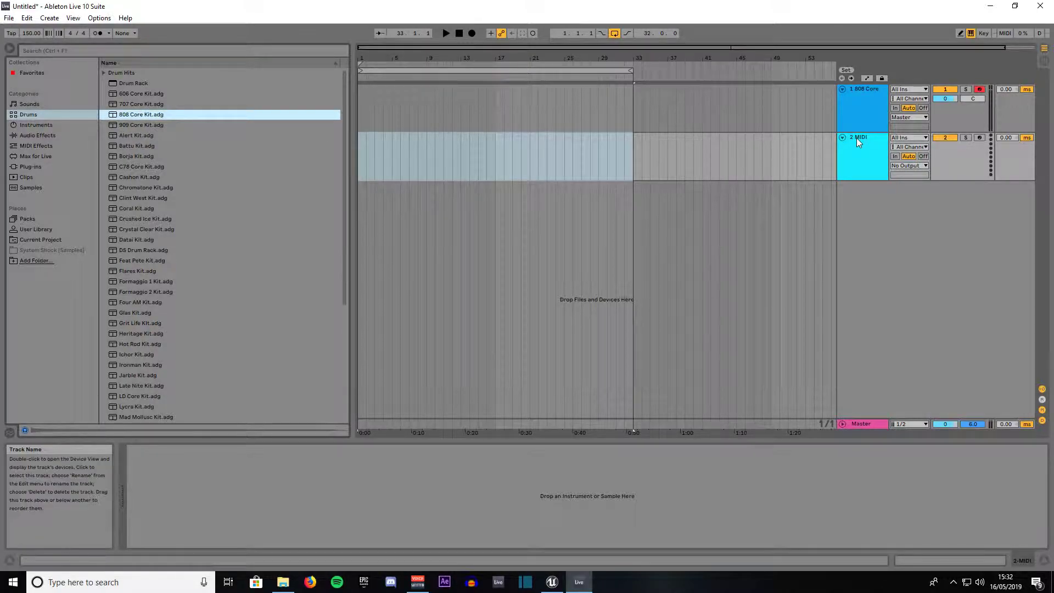
pyautogui.click(864, 92)
pyautogui.press('Delete')
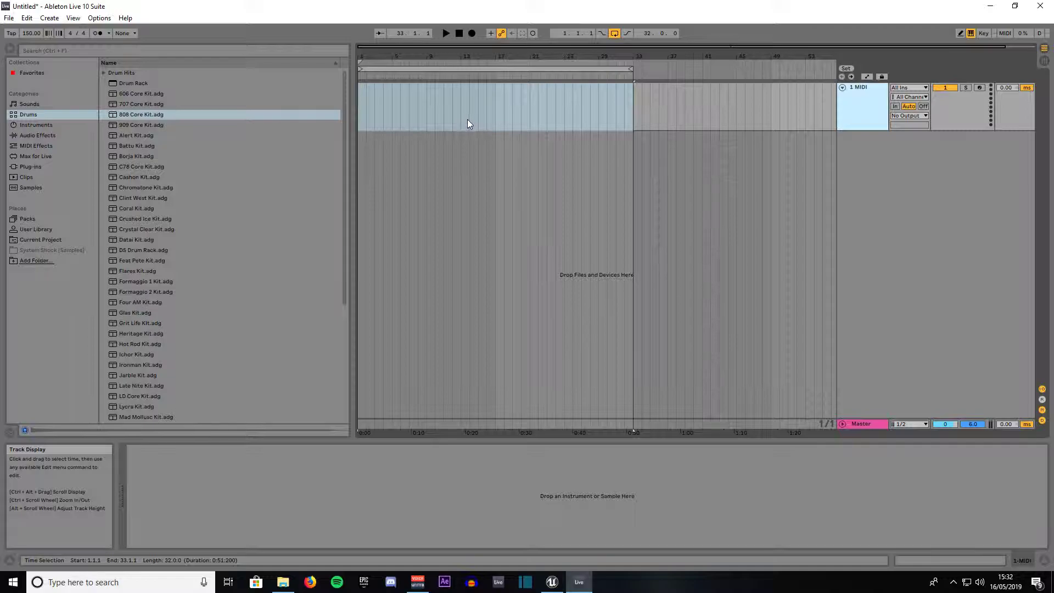
pyautogui.moveTo(127, 116); pyautogui.dragTo(414, 100)
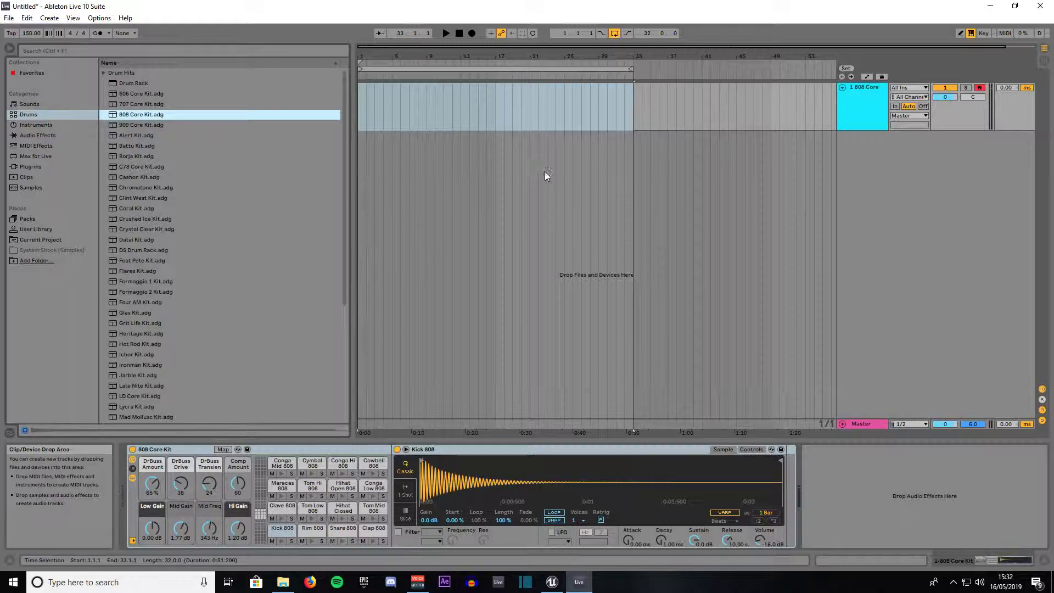
# Step: Rename the 808 kit track to Drums and change its track colour to bright green
pyautogui.click(861, 90)
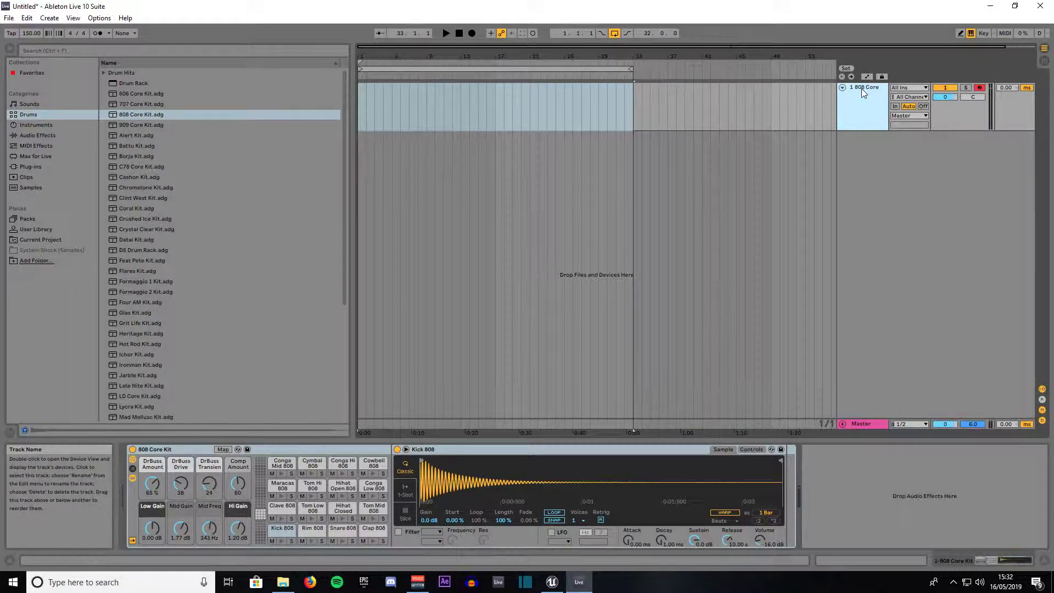
pyautogui.rightClick(862, 92)
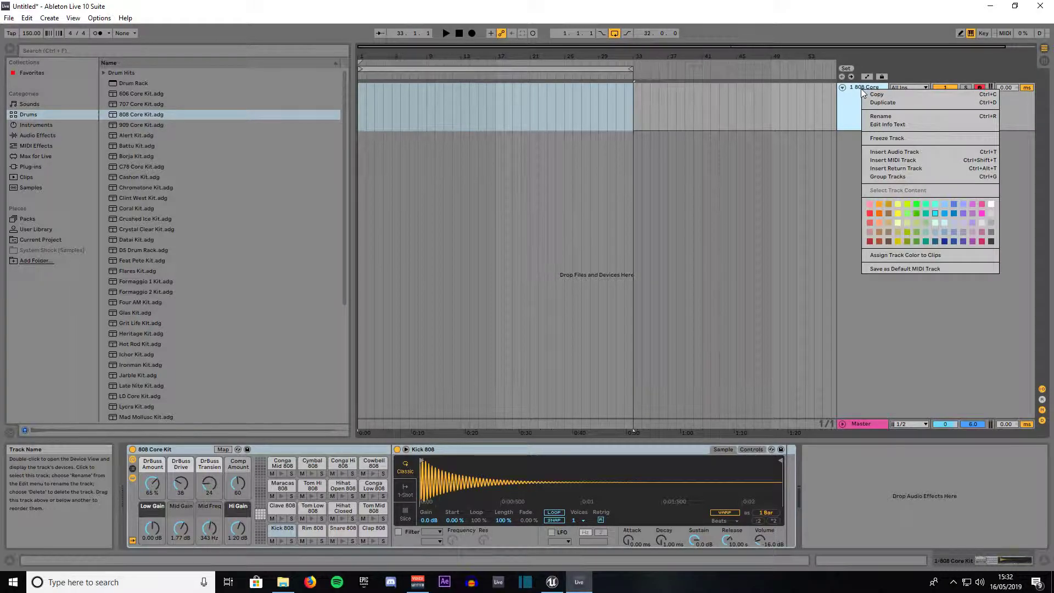
pyautogui.click(879, 117)
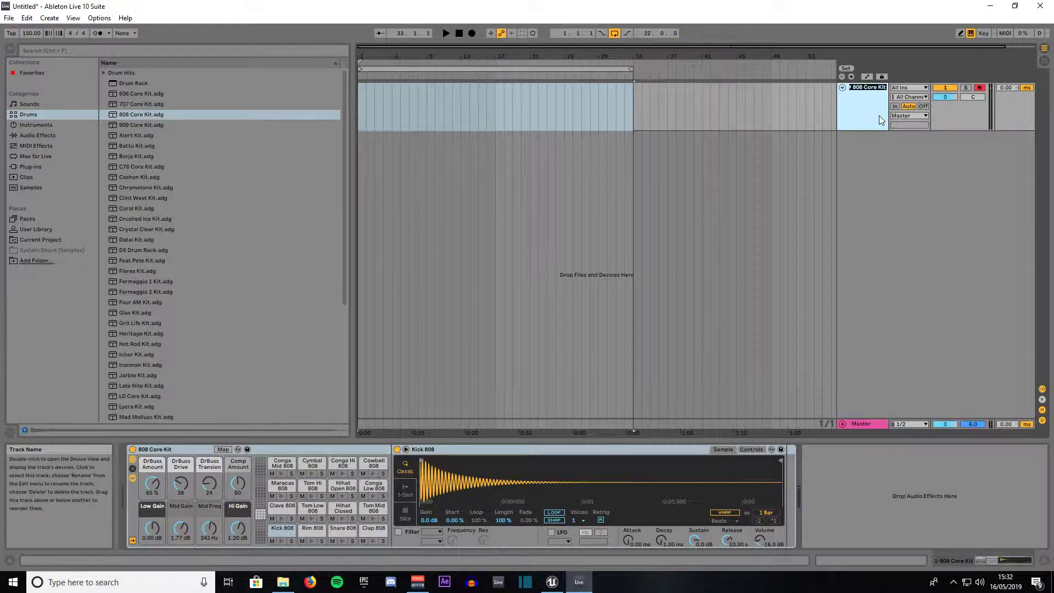
pyautogui.write('Drums')
pyautogui.press('Return')
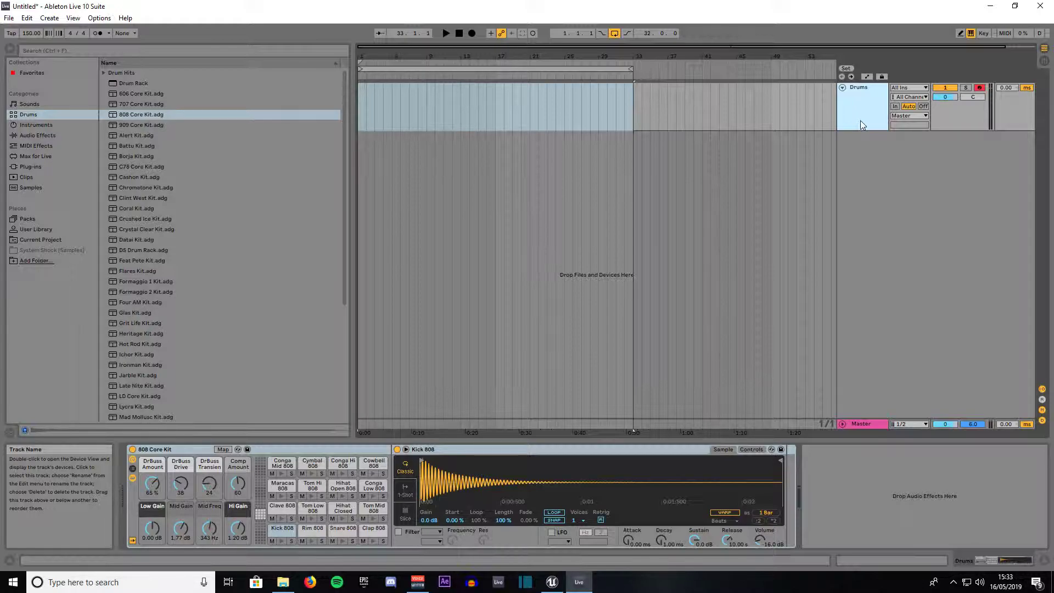
pyautogui.rightClick(860, 104)
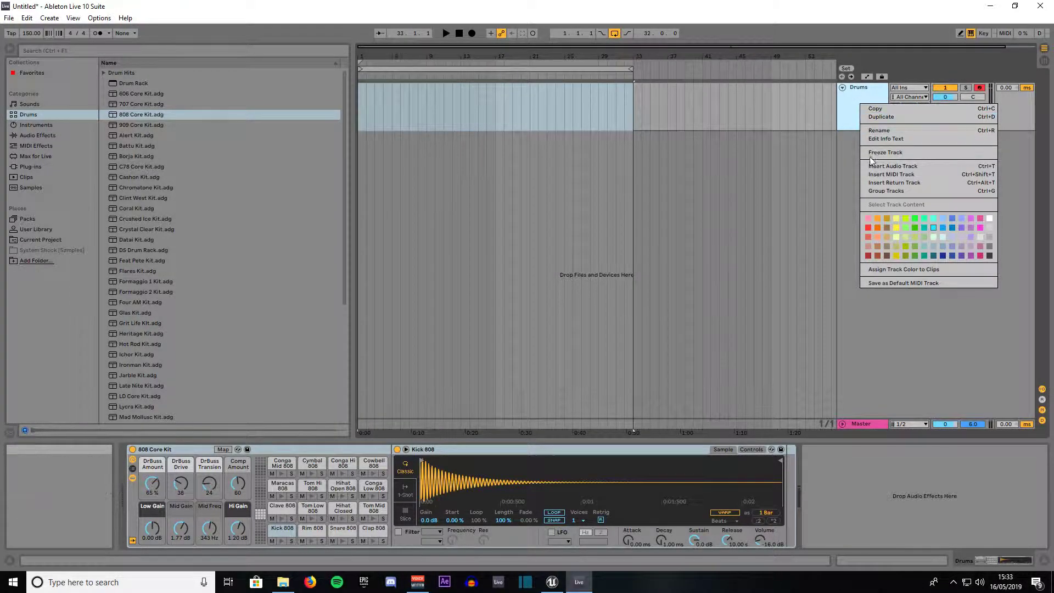
pyautogui.click(914, 218)
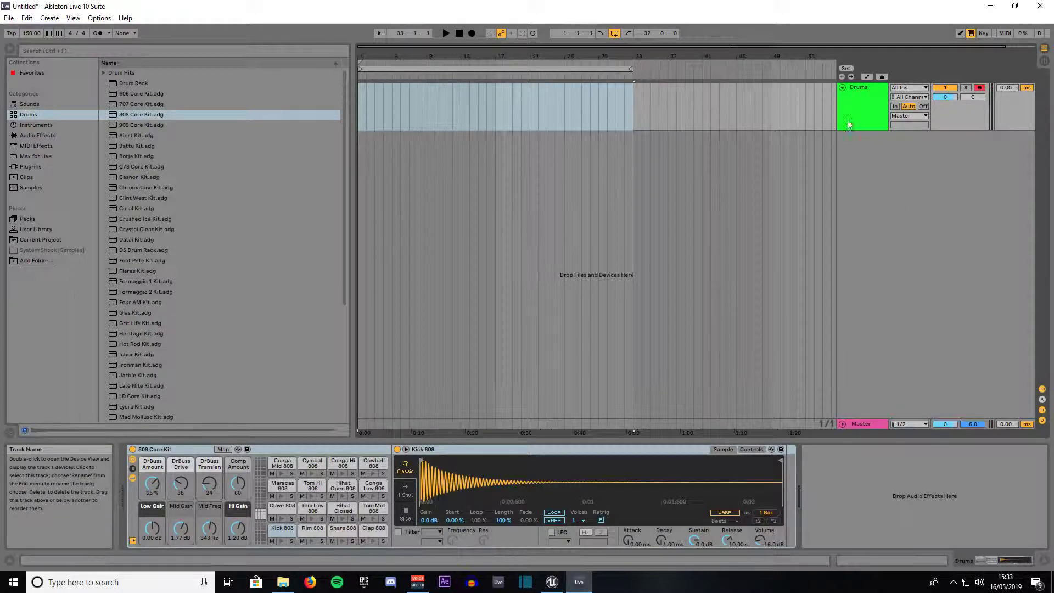
# Step: Insert an empty MIDI clip covering the first eight bars of the Drums track
pyautogui.click(426, 94)
pyautogui.moveTo(427, 95); pyautogui.dragTo(347, 98)
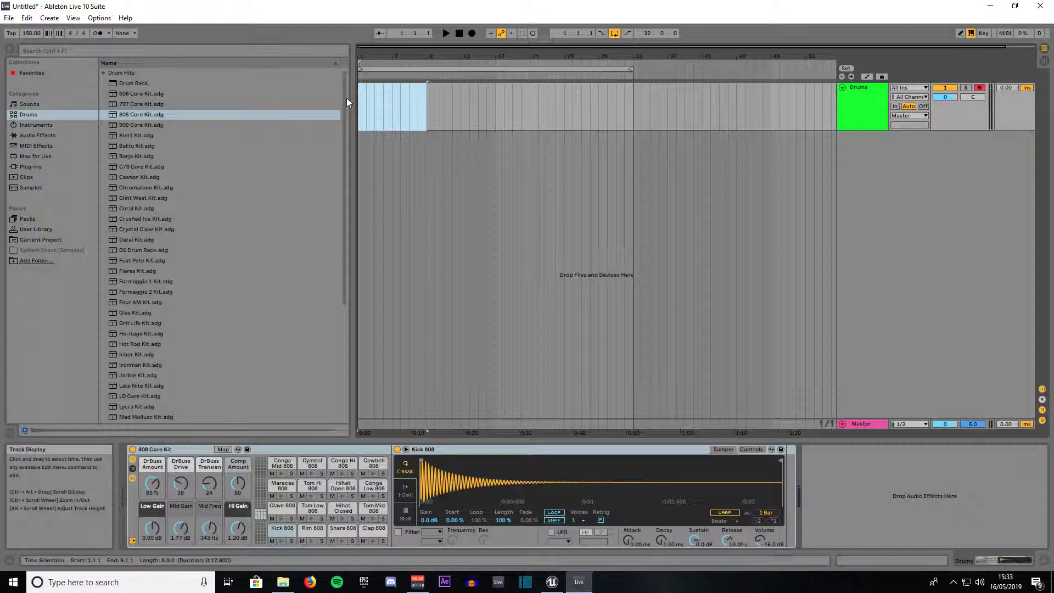
pyautogui.rightClick(388, 103)
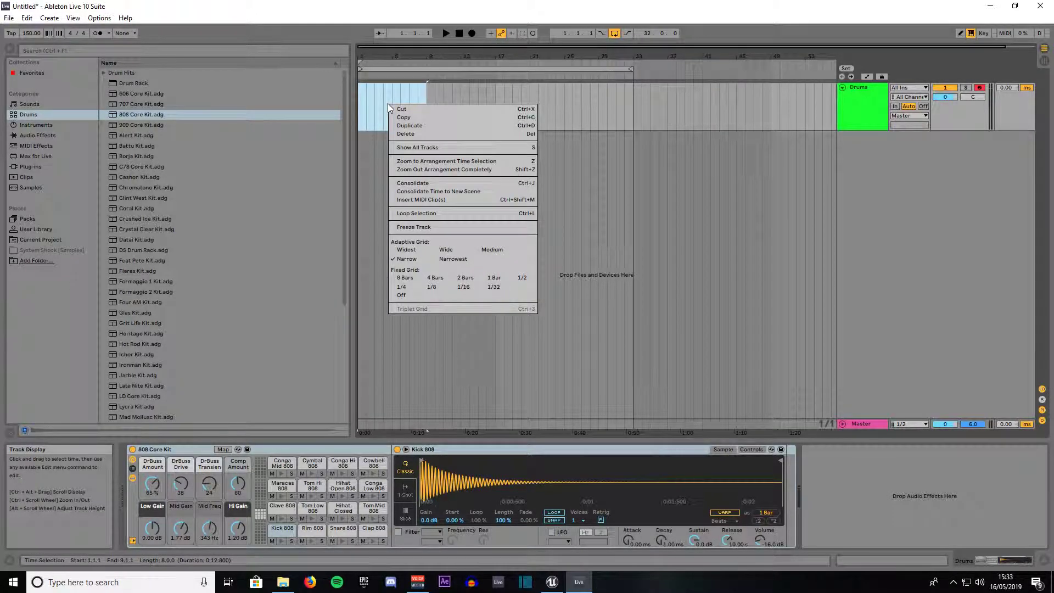
pyautogui.click(411, 200)
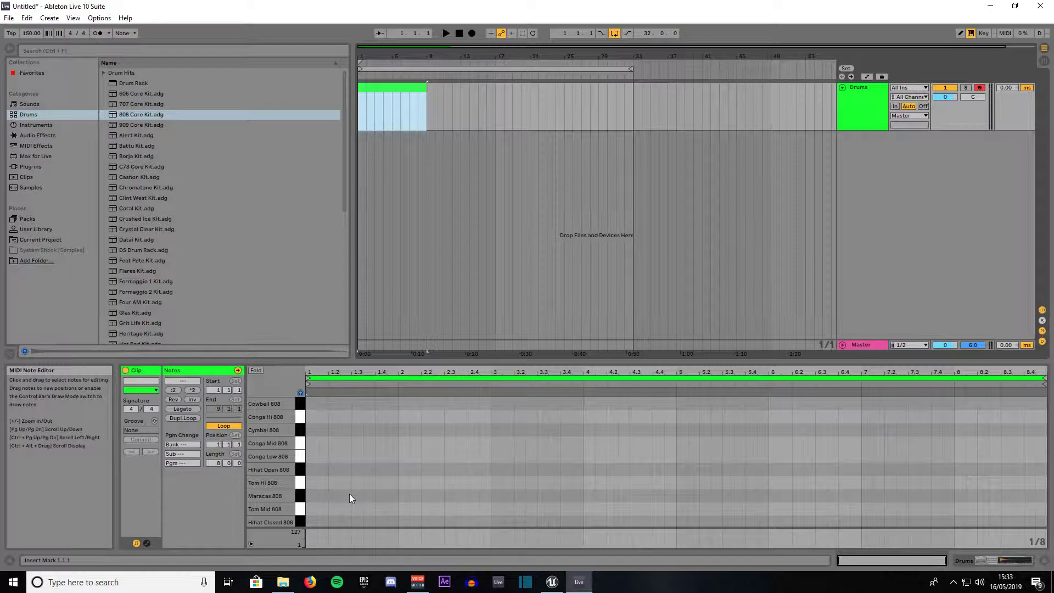
# Step: Set the clip's note editor to a fixed 1/16 grid and turn on Draw Mode
pyautogui.rightClick(470, 465)
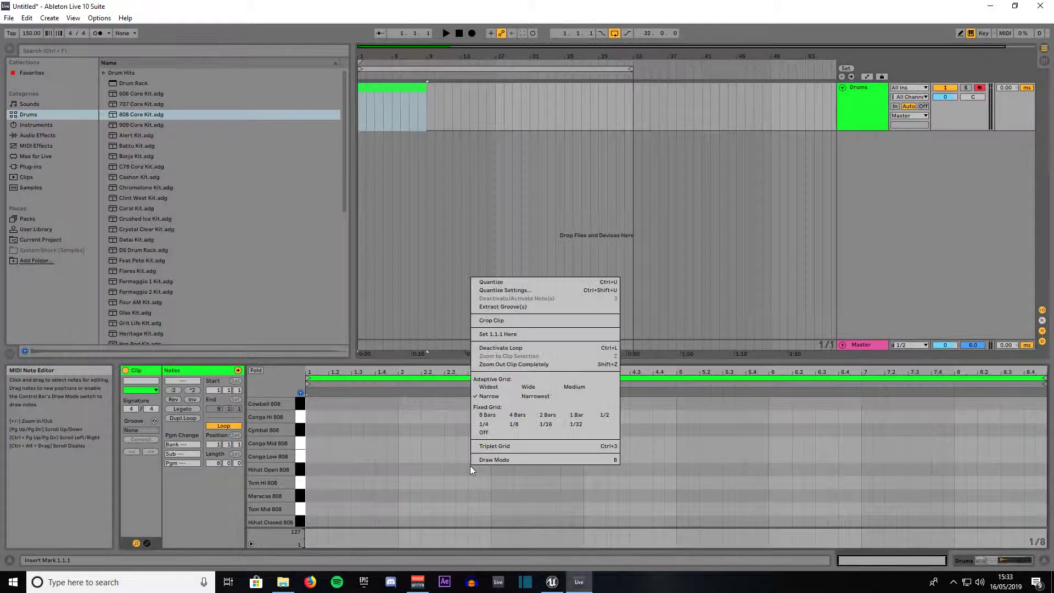
pyautogui.click(545, 424)
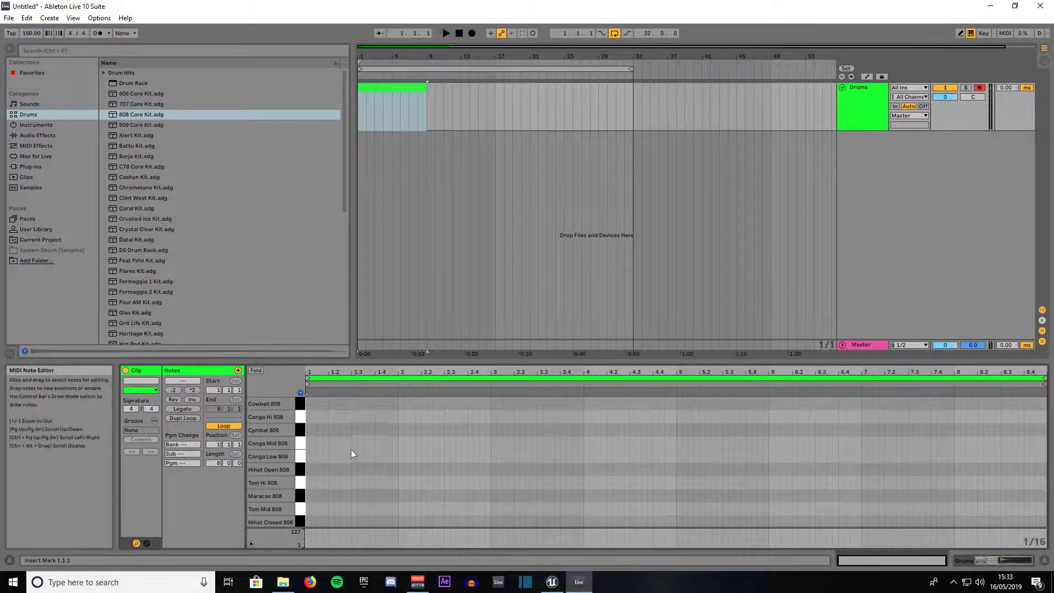
pyautogui.press('b')
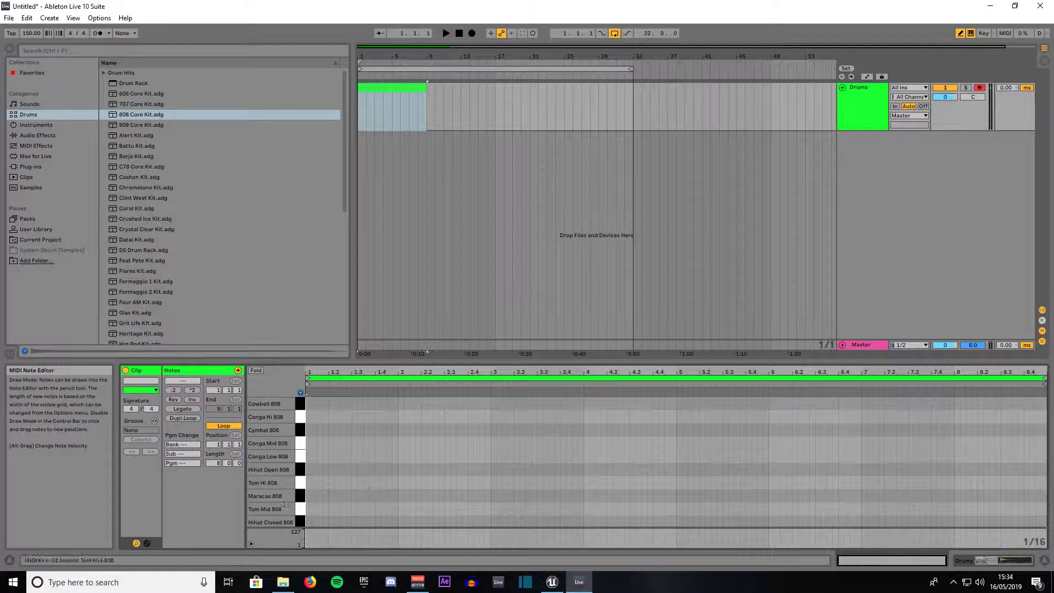
# Step: Draw 1/16 Kick 808 notes at the start of bars 1 and 2 in the drum clip
pyautogui.scroll(-2, 269, 434)
pyautogui.scroll(-1, 272, 440)
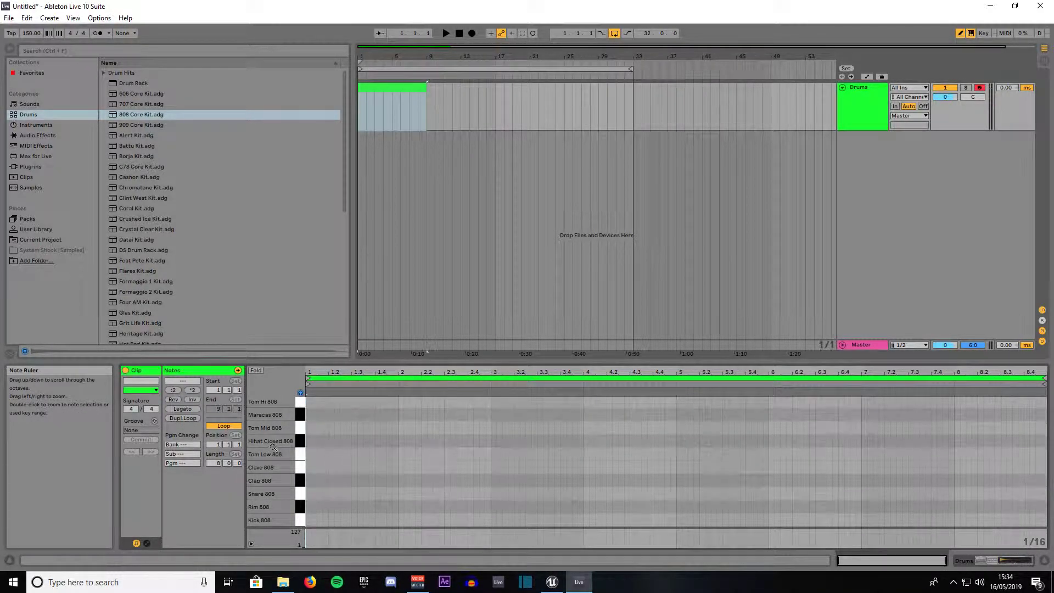
pyautogui.click(309, 519)
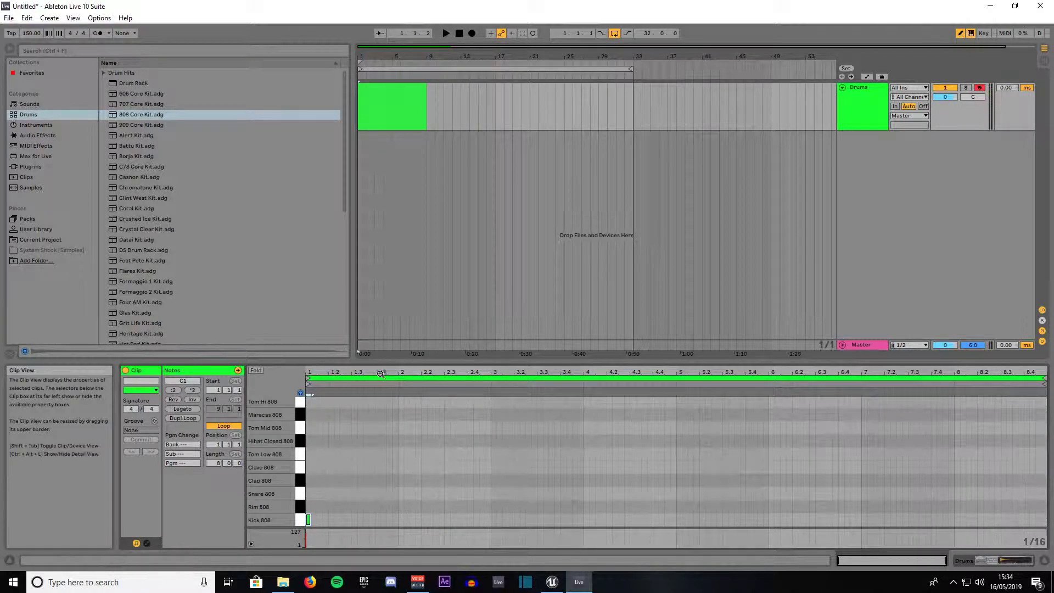
pyautogui.click(400, 520)
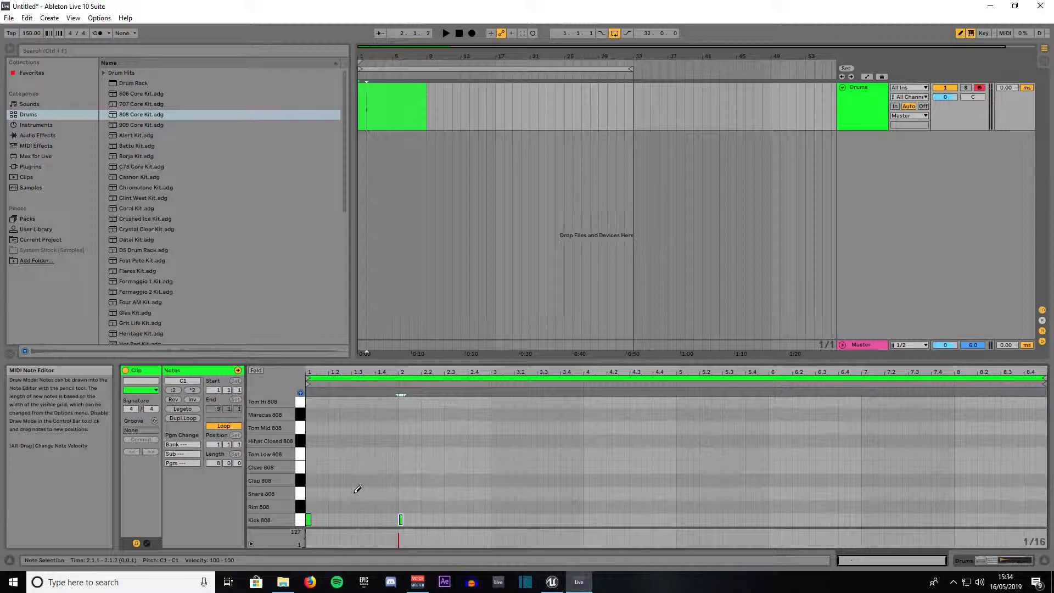
# Step: Preview the snare and kick sounds, and draw Snare 808 notes on beats 1.3 and 2.3
pyautogui.click(301, 497)
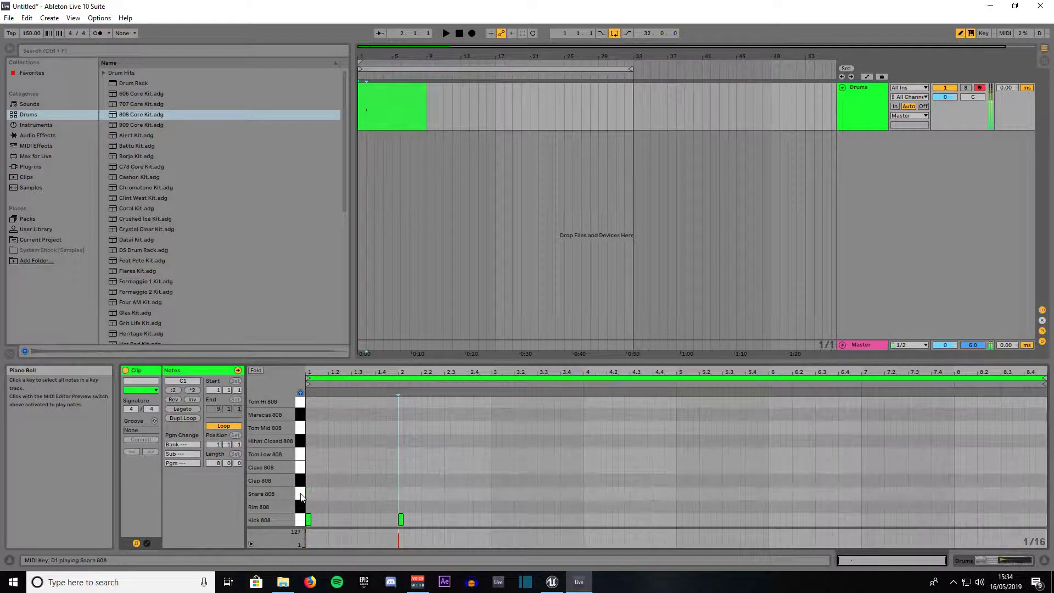
pyautogui.click(300, 520)
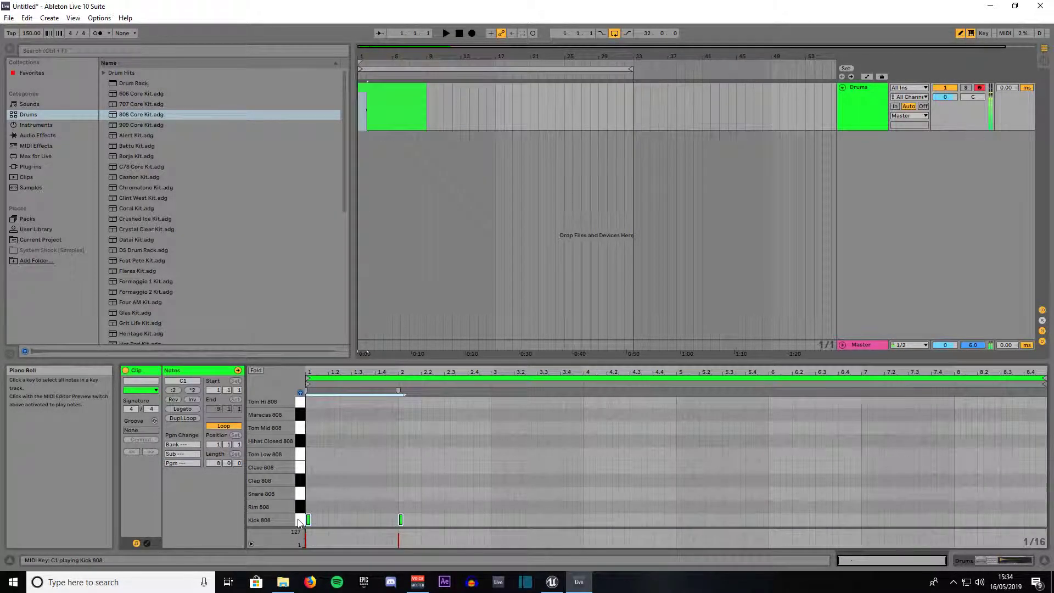
pyautogui.click(355, 492)
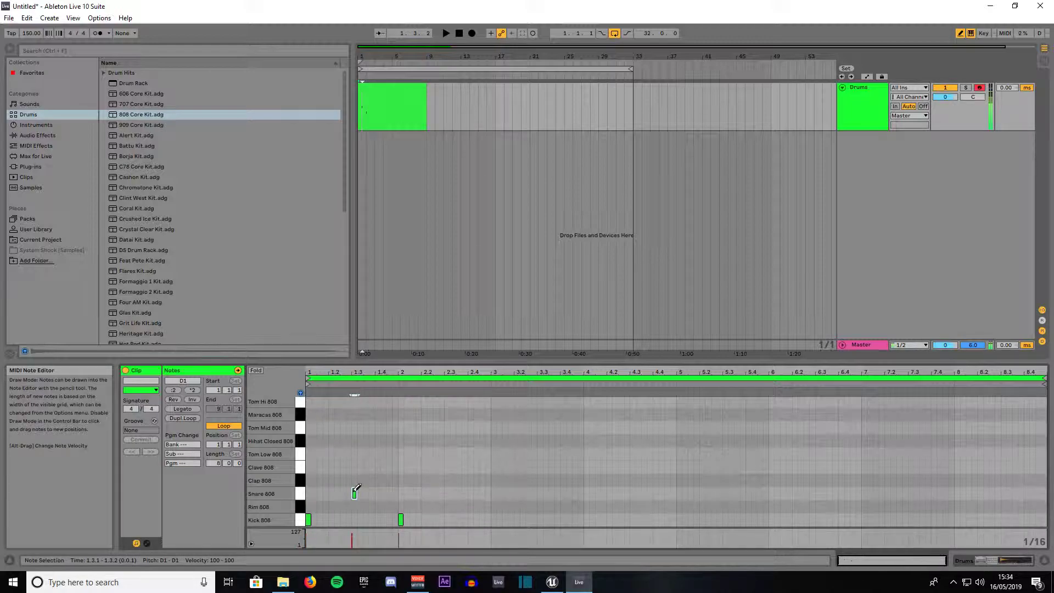
pyautogui.click(447, 493)
# Step: Draw Hihat Closed 808 notes on beats 1.2, 1.4, 2.2 and 2.4, and turn off Draw Mode
pyautogui.scroll(2, 285, 486)
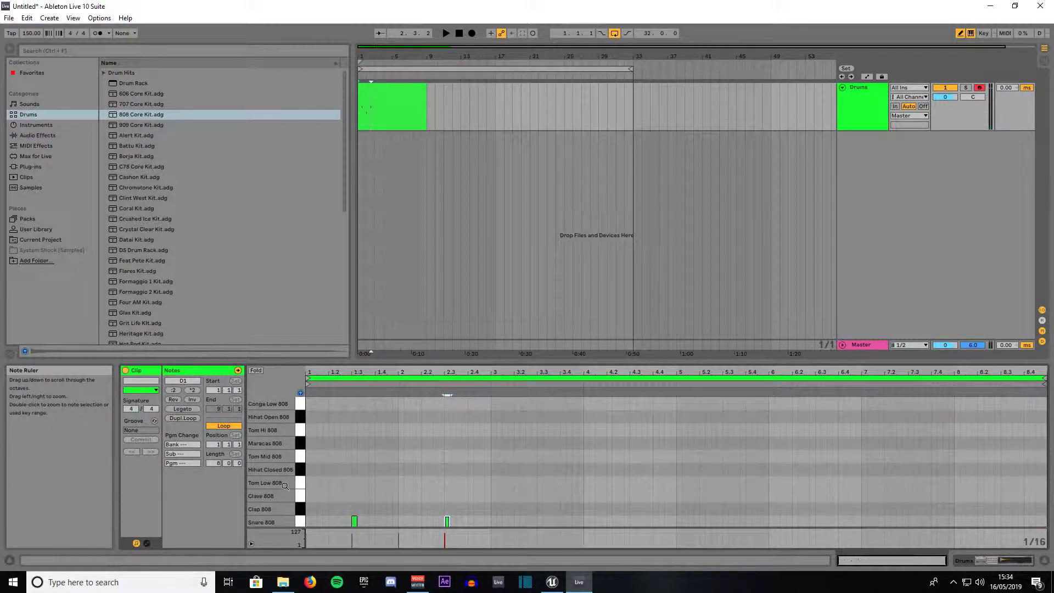
pyautogui.scroll(1, 285, 486)
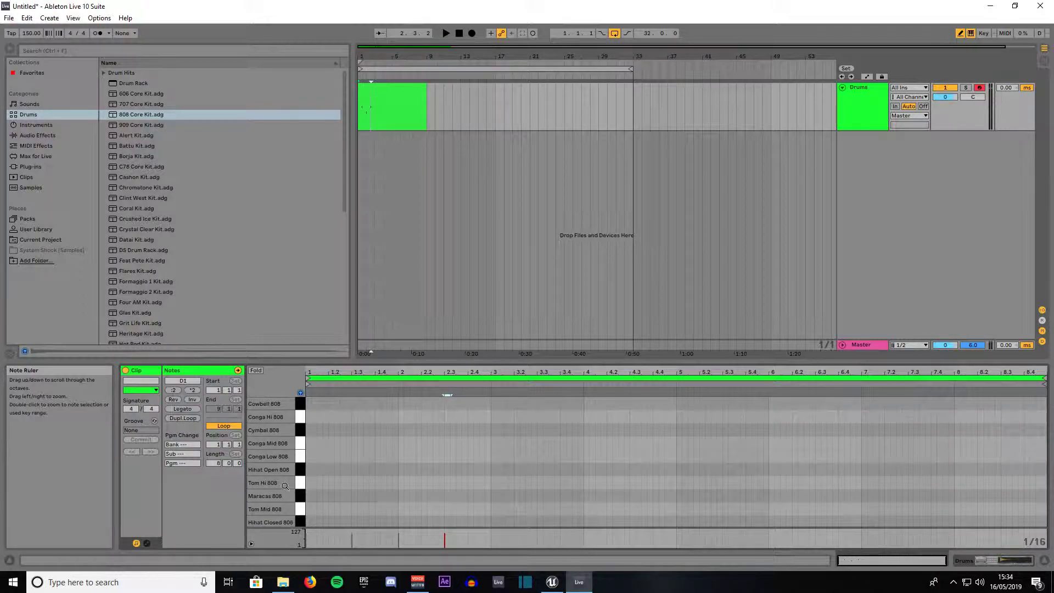
pyautogui.scroll(-3, 285, 485)
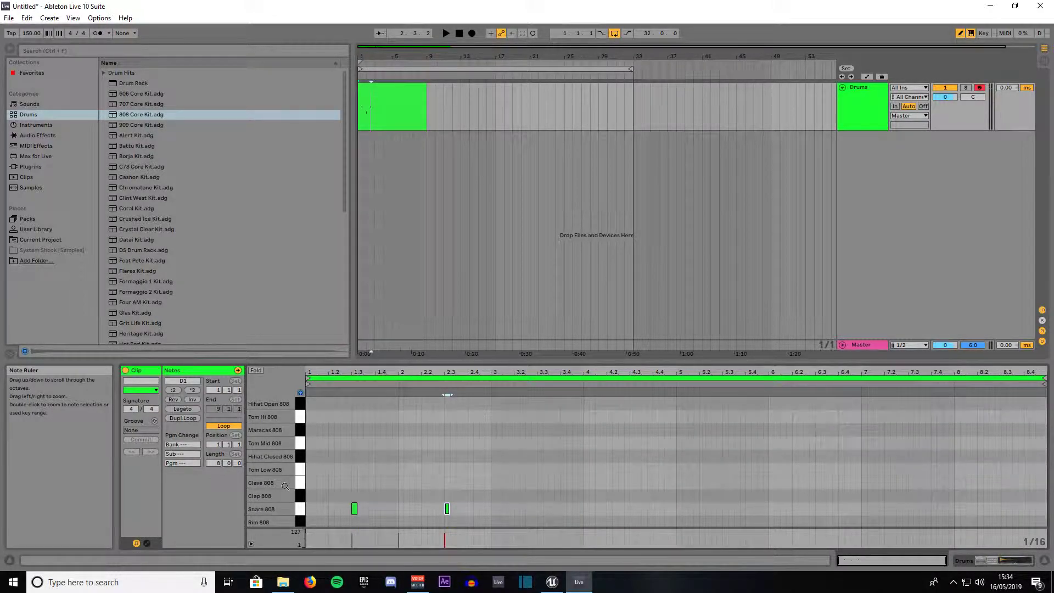
pyautogui.scroll(-1, 285, 486)
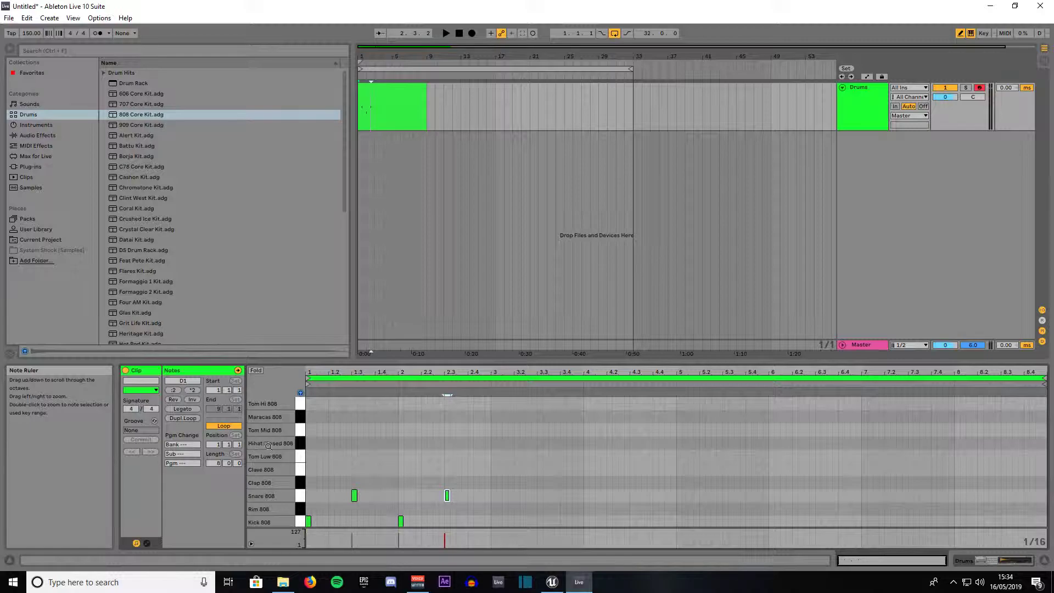
pyautogui.click(332, 442)
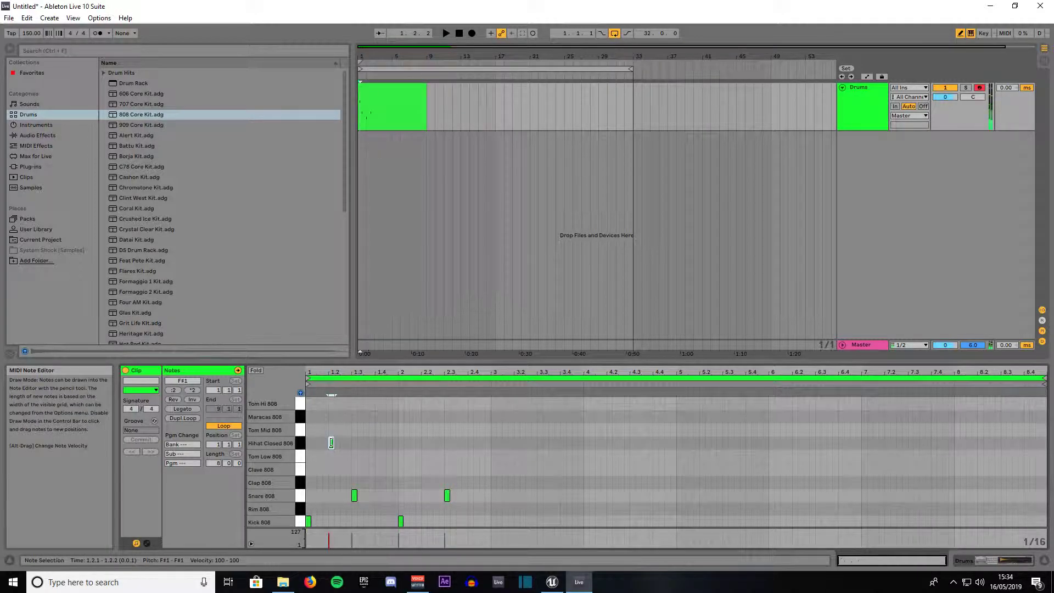
pyautogui.click(378, 442)
pyautogui.click(425, 443)
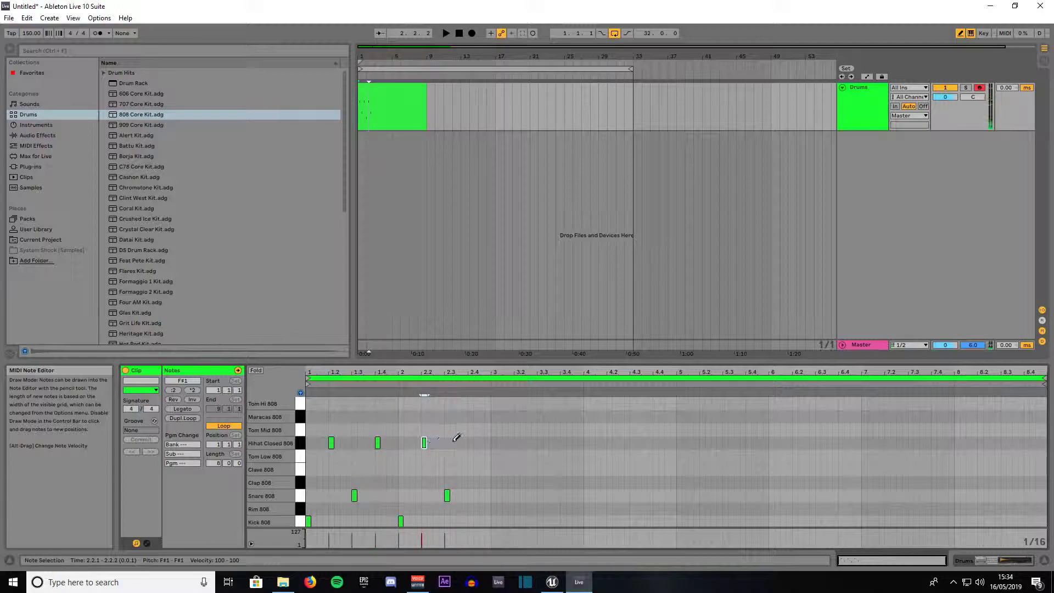
pyautogui.click(471, 442)
pyautogui.press('b')
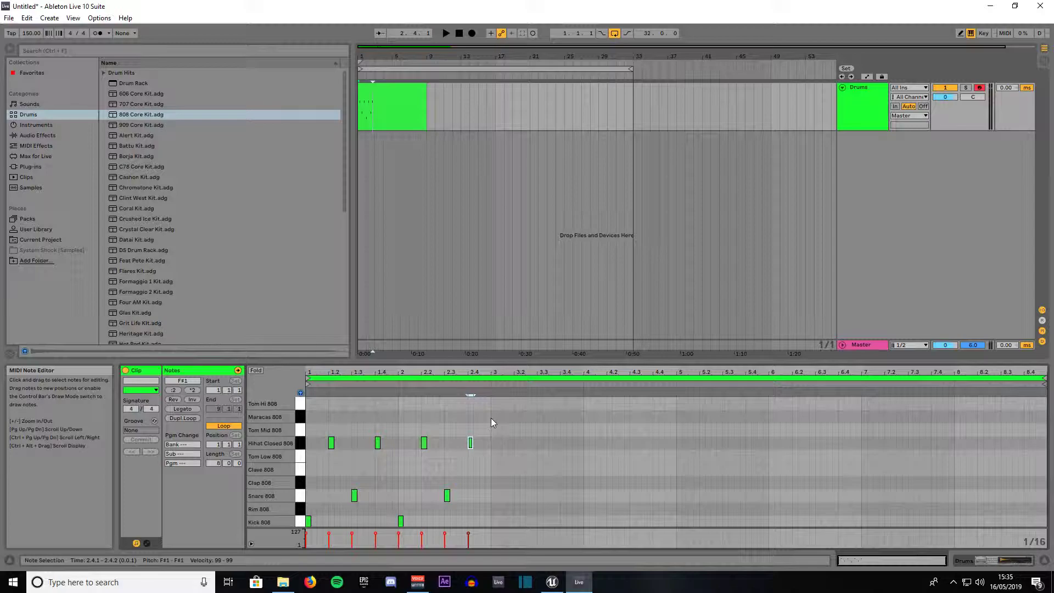
# Step: Duplicate the notes of bars 1 and 2 three times so the pattern fills all eight bars of the clip
pyautogui.moveTo(491, 419); pyautogui.dragTo(305, 421)
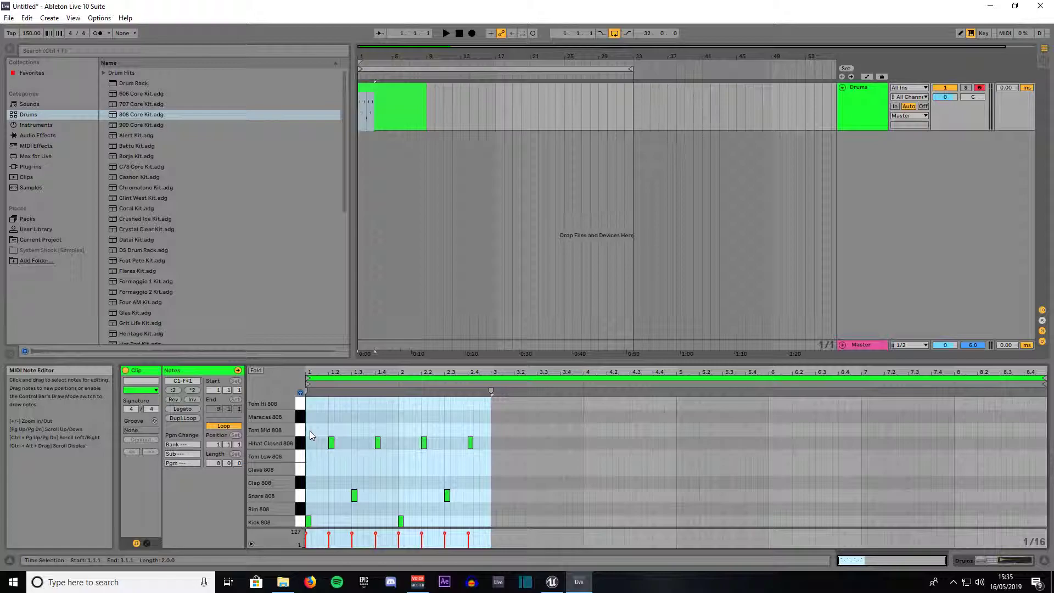
pyautogui.hotkey('ctrl', 'd')
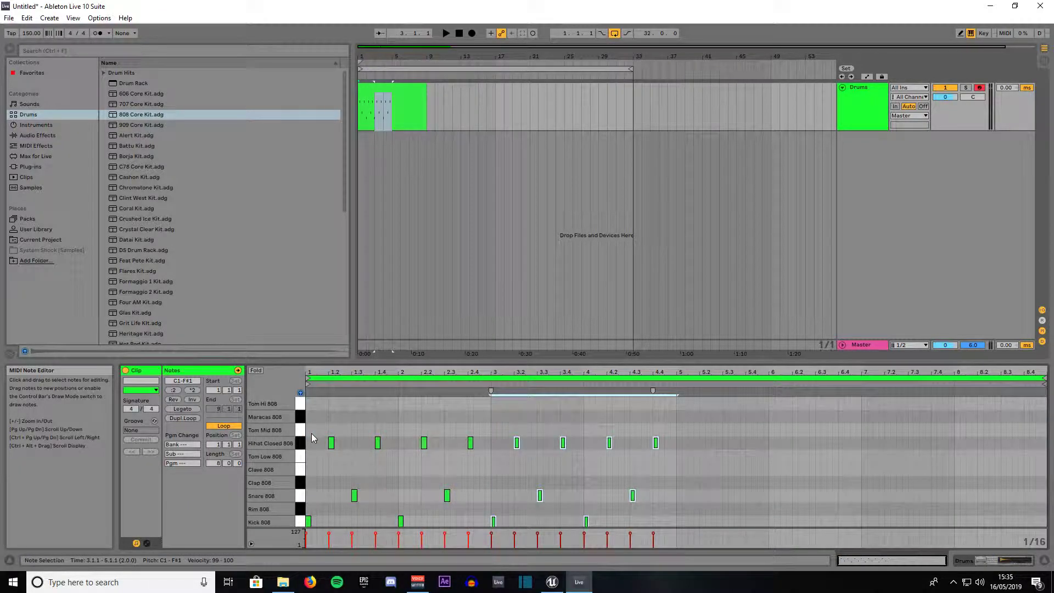
pyautogui.hotkey('ctrl', 'd')
pyautogui.hotkey('ctrl', 'd')
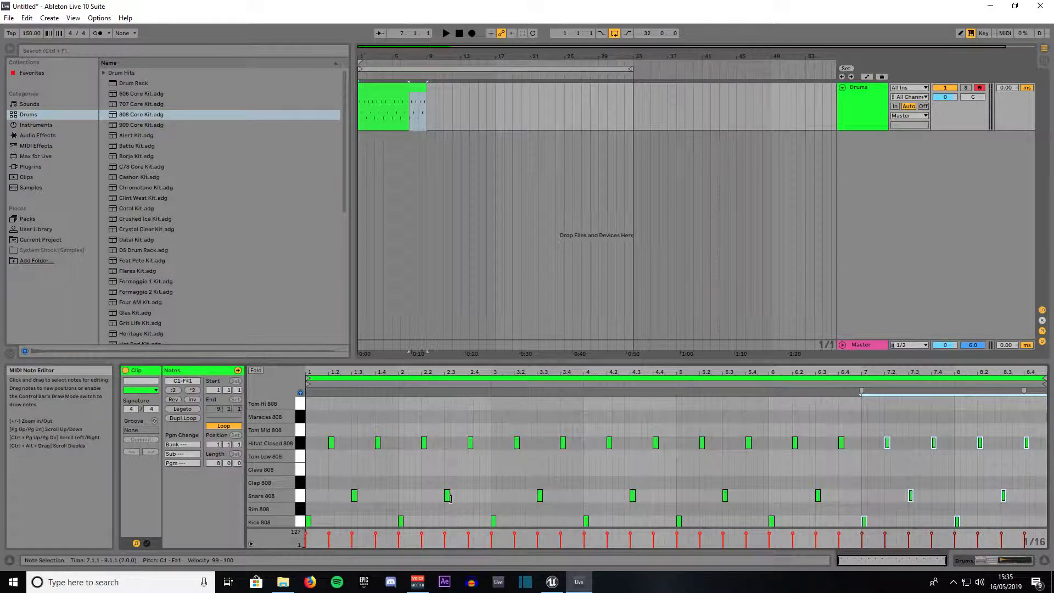
# Step: Add an extra Hihat Closed 808 note at 2.4.3 and turn on Draw Mode
pyautogui.scroll(-1, 467, 477)
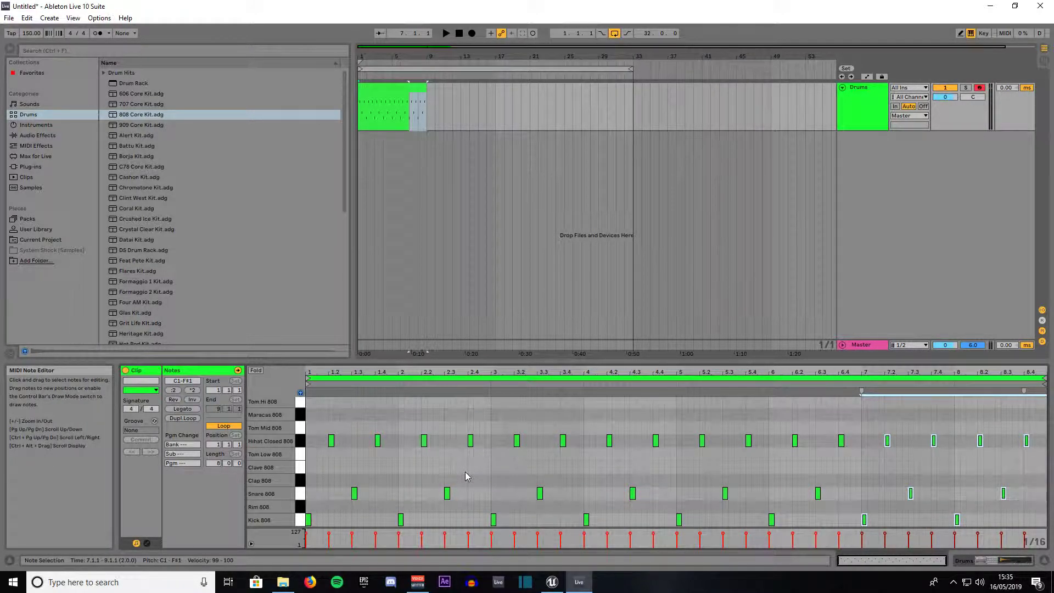
pyautogui.doubleClick(483, 442)
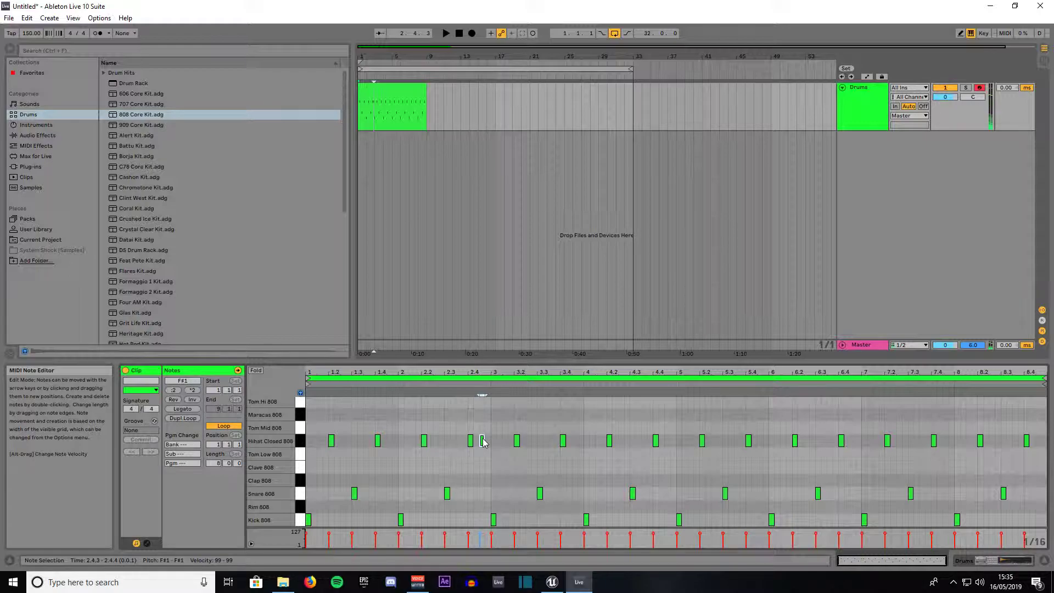
pyautogui.press('b')
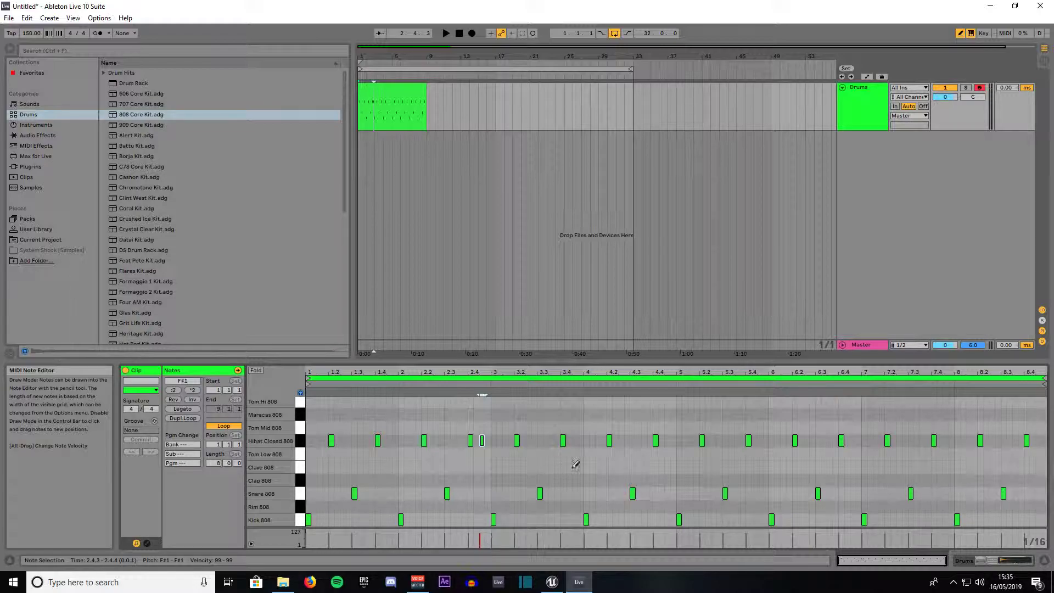
# Step: Draw a Snare 808 note on 4.4 and replace the closed hi-hat on 4.4 with hi-hats at 4.3.3 and 4.4.3
pyautogui.click(657, 493)
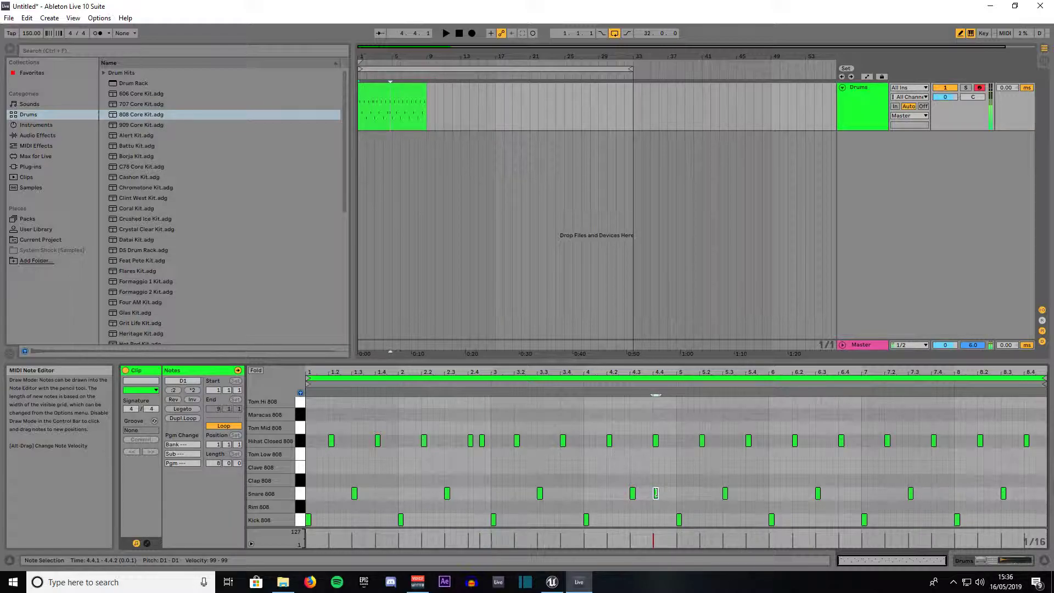
pyautogui.click(657, 441)
pyautogui.click(644, 441)
pyautogui.click(667, 440)
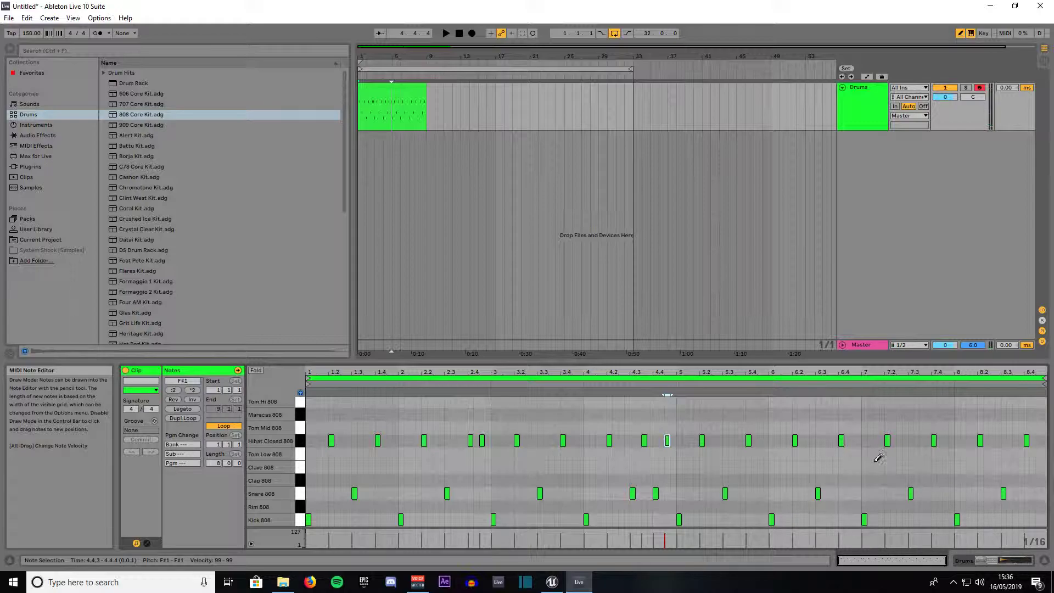
# Step: Replace the snare on beat 7.3 with a Kick 808 note and draw Snare 808 notes on 7.2 and 7.4
pyautogui.click(910, 519)
pyautogui.click(888, 492)
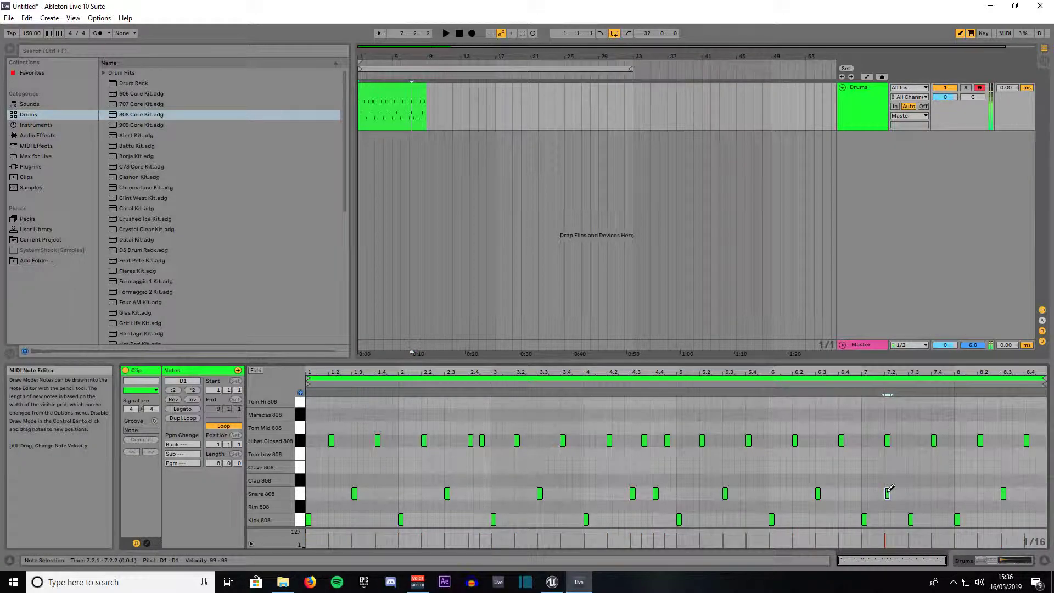
pyautogui.click(934, 492)
# Step: Replace the closed hi-hats on 7.2 and 7.4 with Hihat Closed 808 notes at 7.1.2, 7.2.3, 7.3.2 and 7.4.3
pyautogui.click(888, 439)
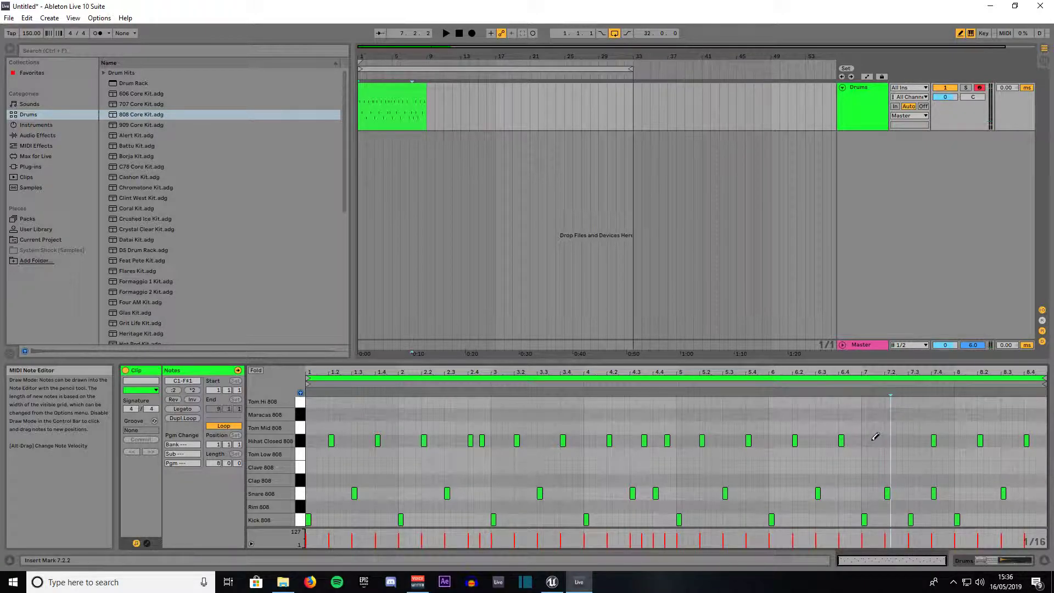
pyautogui.click(870, 440)
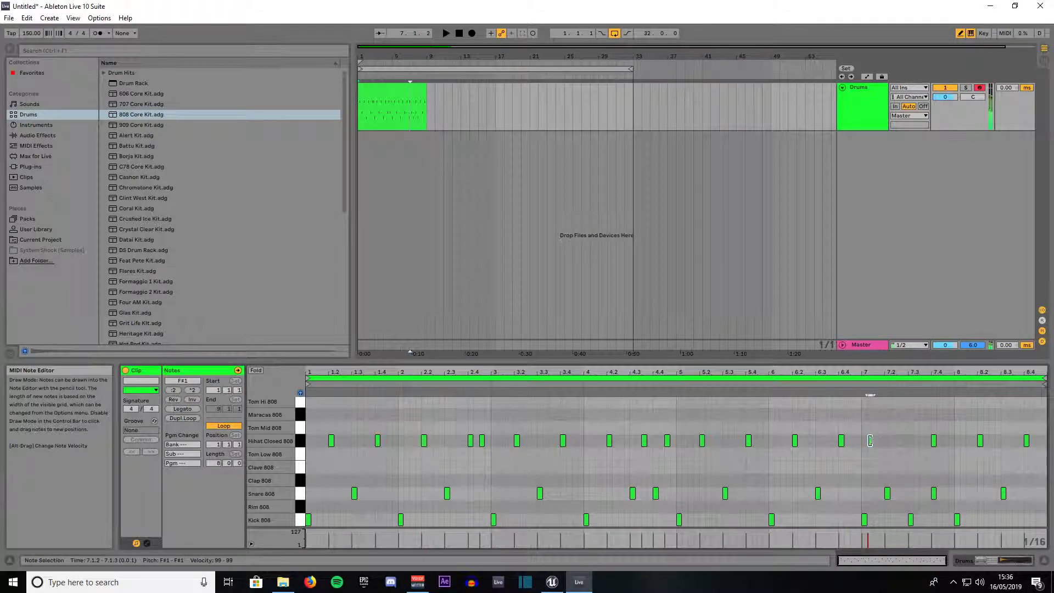
pyautogui.click(900, 440)
pyautogui.click(917, 440)
pyautogui.click(934, 440)
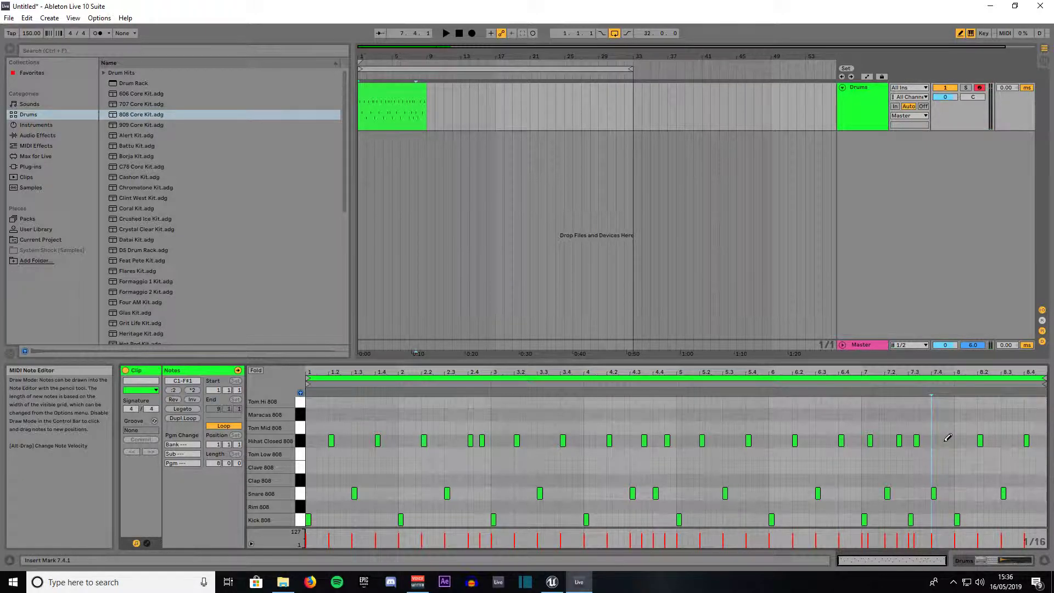
pyautogui.click(945, 440)
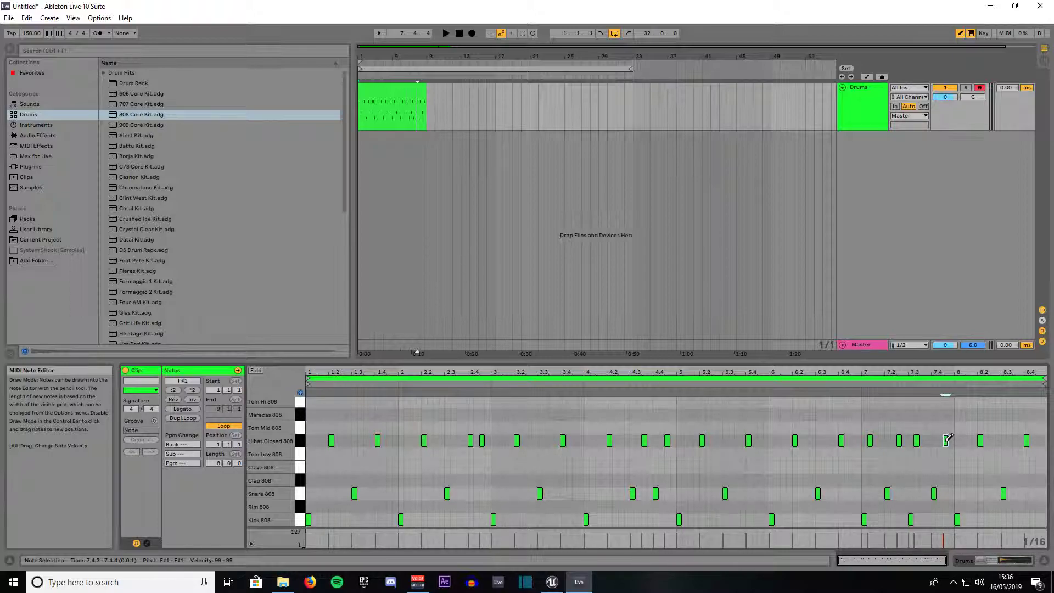
# Step: Draw Snare 808 notes at 8.4.1 and 8.4.3, and replace the closed hi-hat on 8.4 with hi-hats at 8.3.3, 8.4.2 and 8.4.4
pyautogui.click(1027, 493)
pyautogui.click(1038, 493)
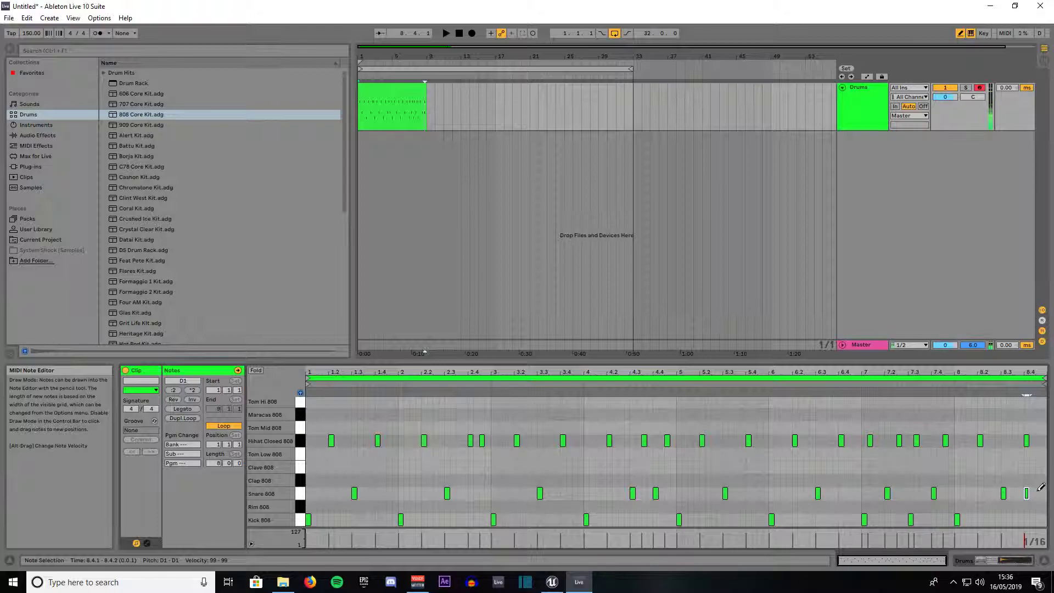
pyautogui.click(1026, 441)
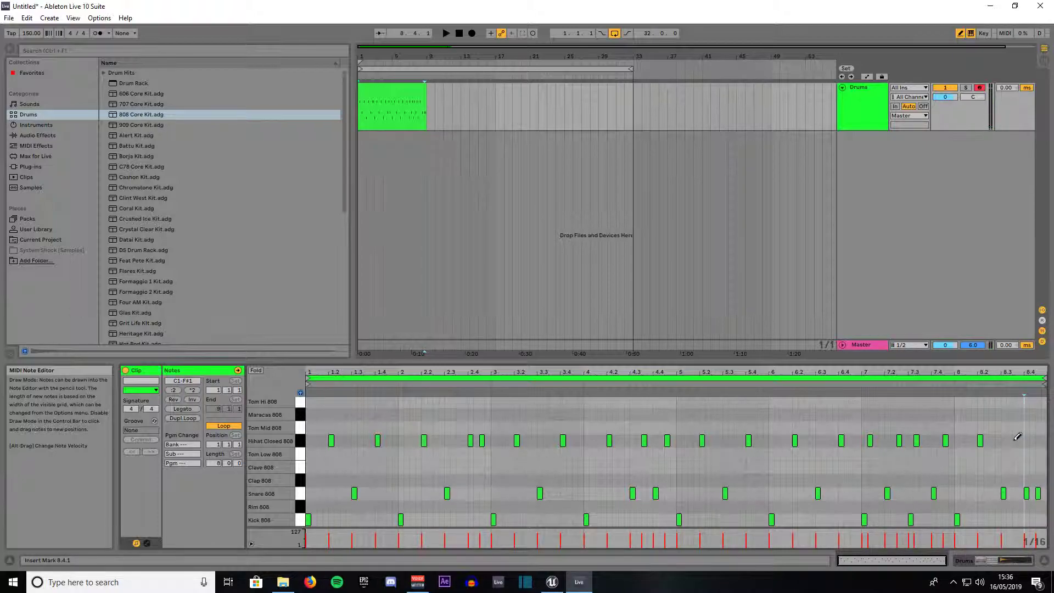
pyautogui.click(1009, 440)
pyautogui.click(1016, 441)
pyautogui.click(1010, 441)
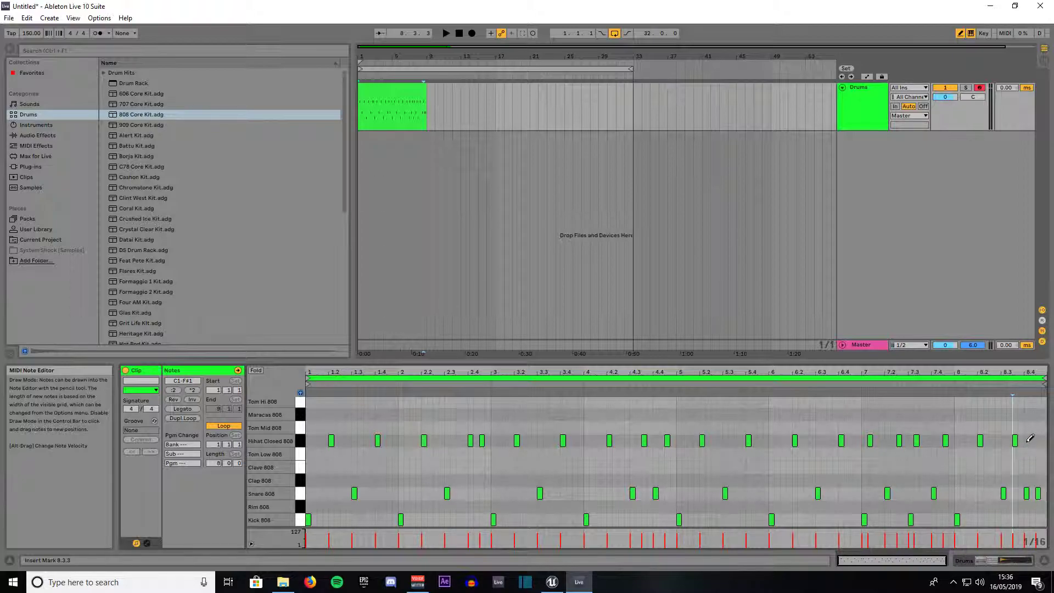
pyautogui.click(1033, 441)
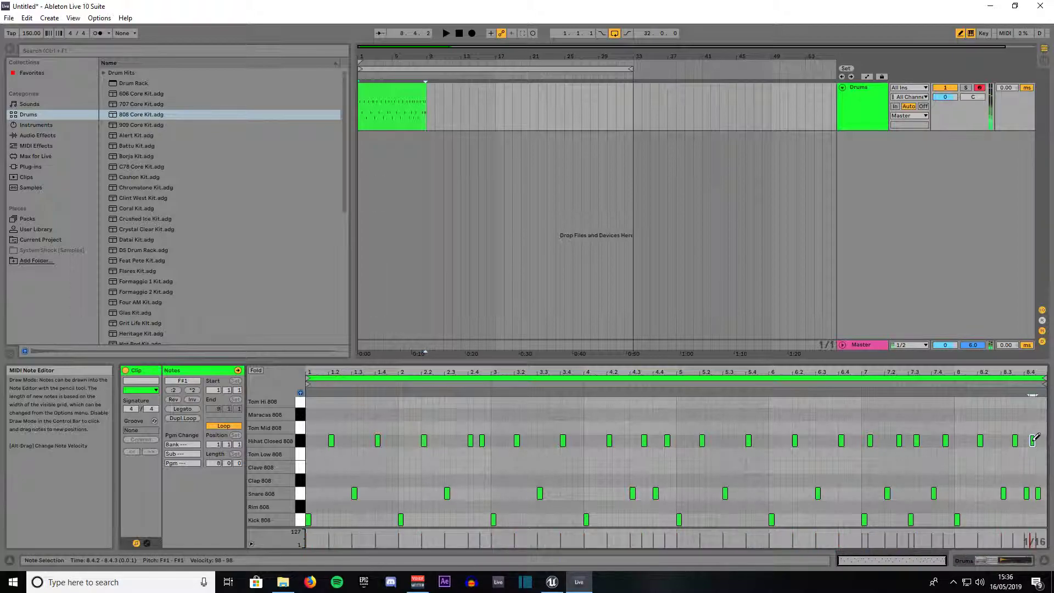
pyautogui.click(1042, 441)
# Step: Play back the beat and set the arrangement loop to the eight-bar drum clip
pyautogui.press('space')
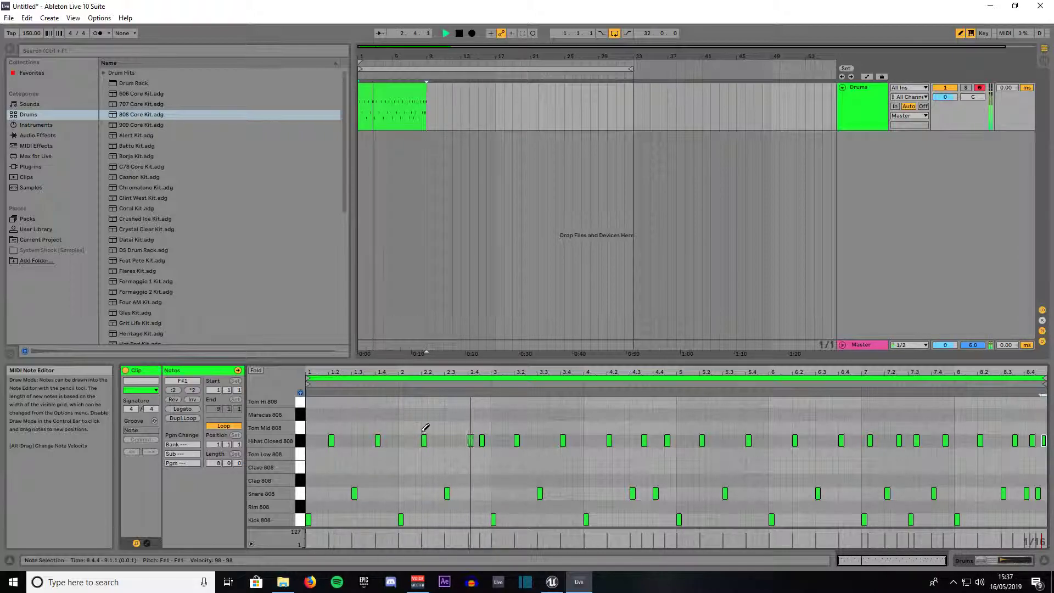
pyautogui.click(411, 93)
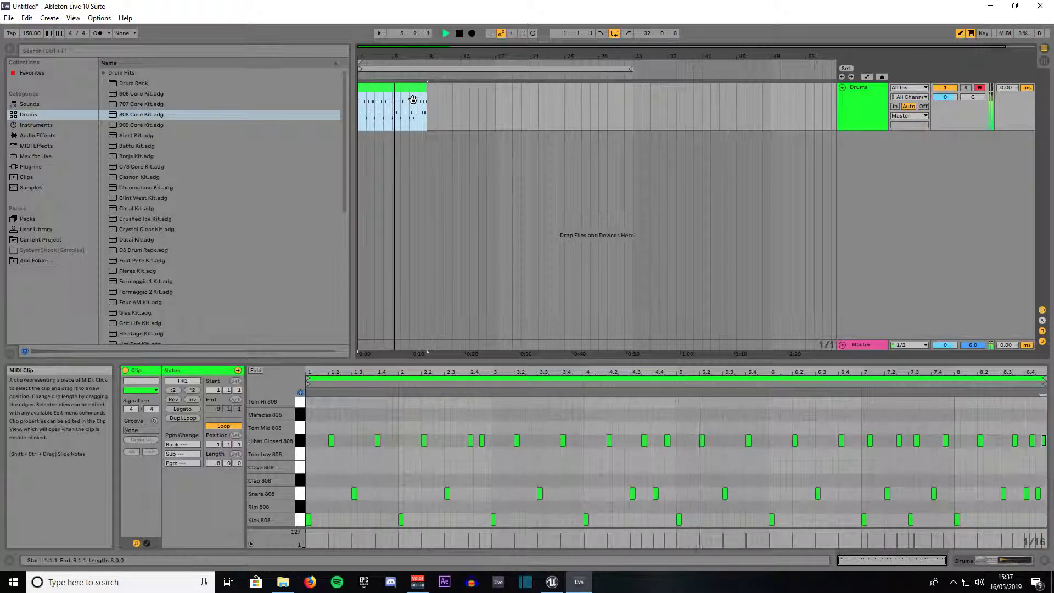
pyautogui.hotkey('ctrl', 'l')
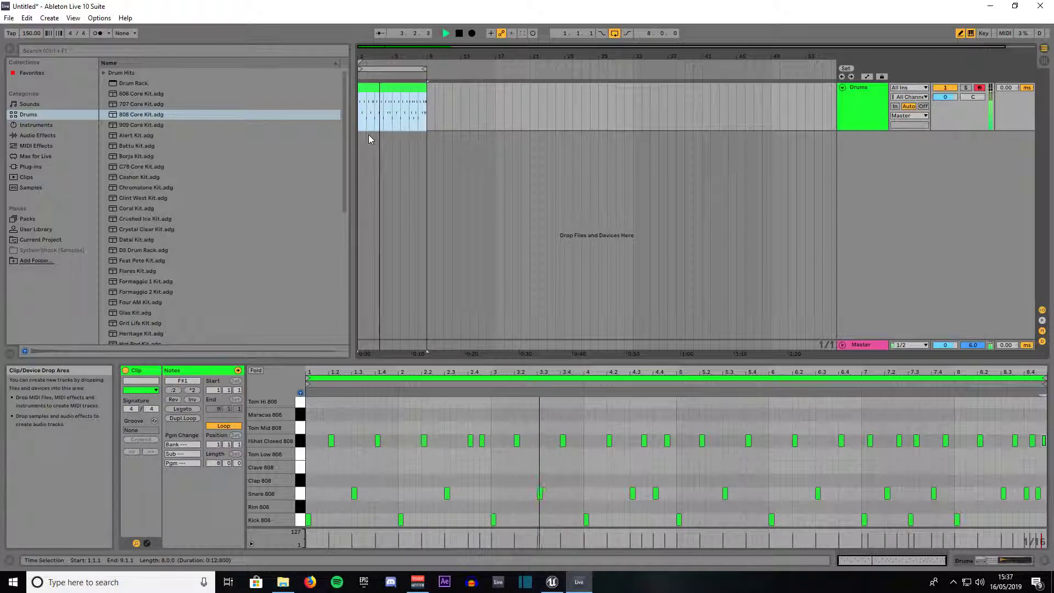
# Step: Load the Boombox Drums preset from the Mixing & Mastering audio effect racks onto the Drums track
pyautogui.click(34, 136)
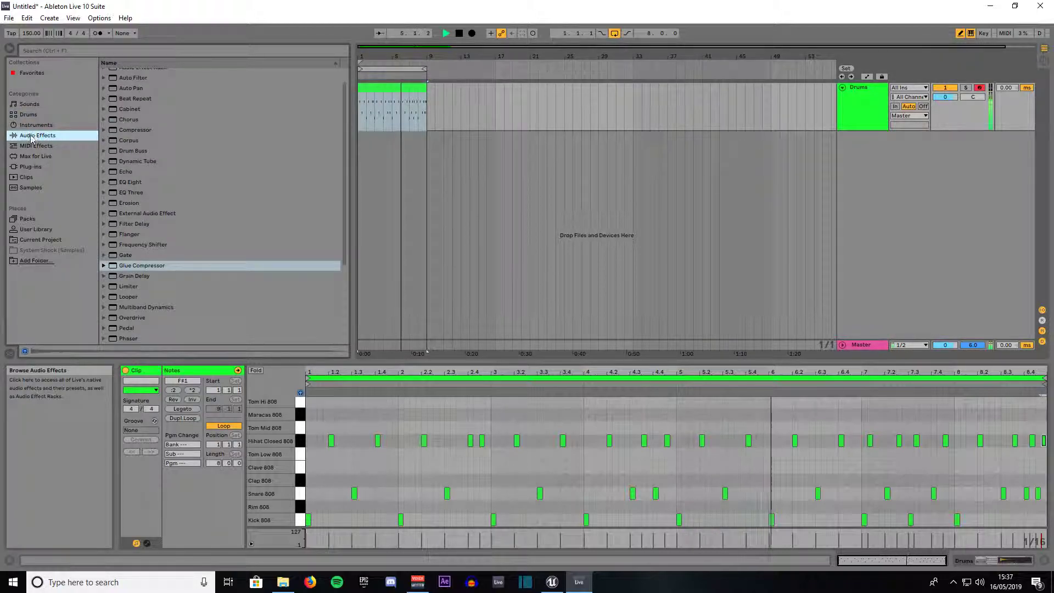
pyautogui.click(104, 83)
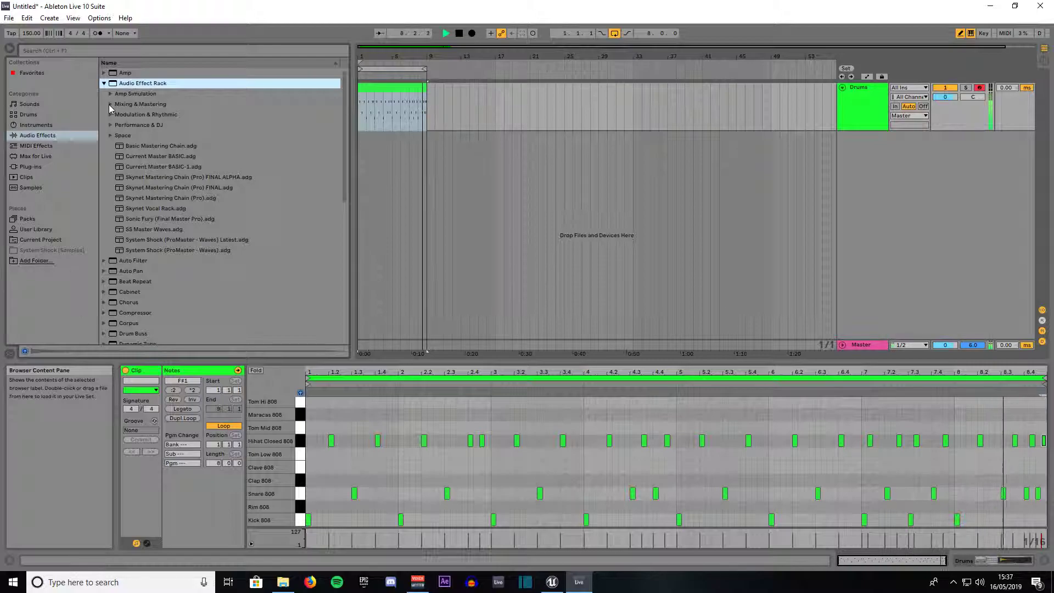
pyautogui.click(110, 104)
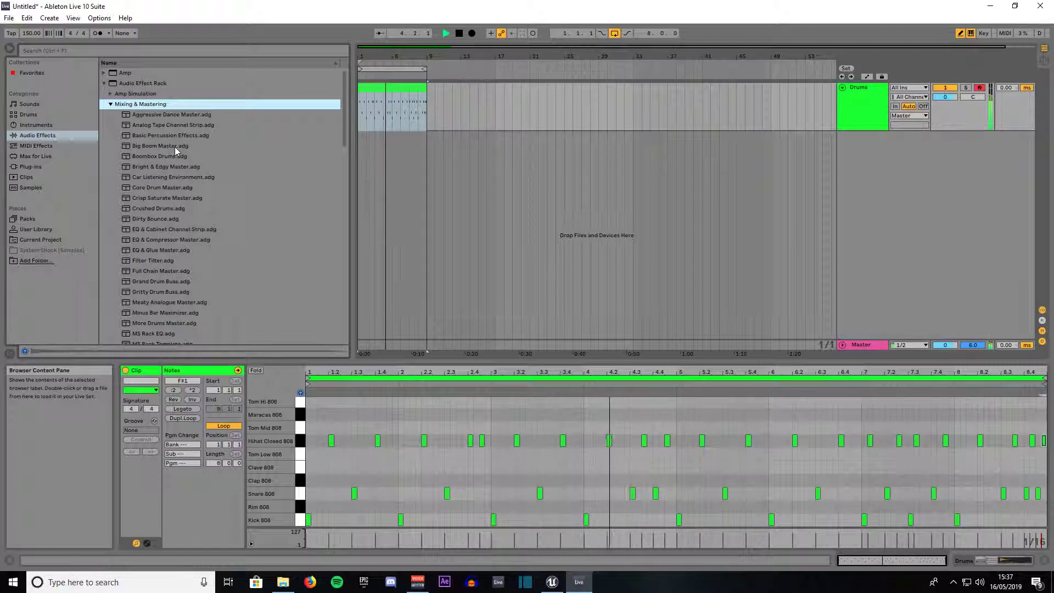
pyautogui.click(139, 157)
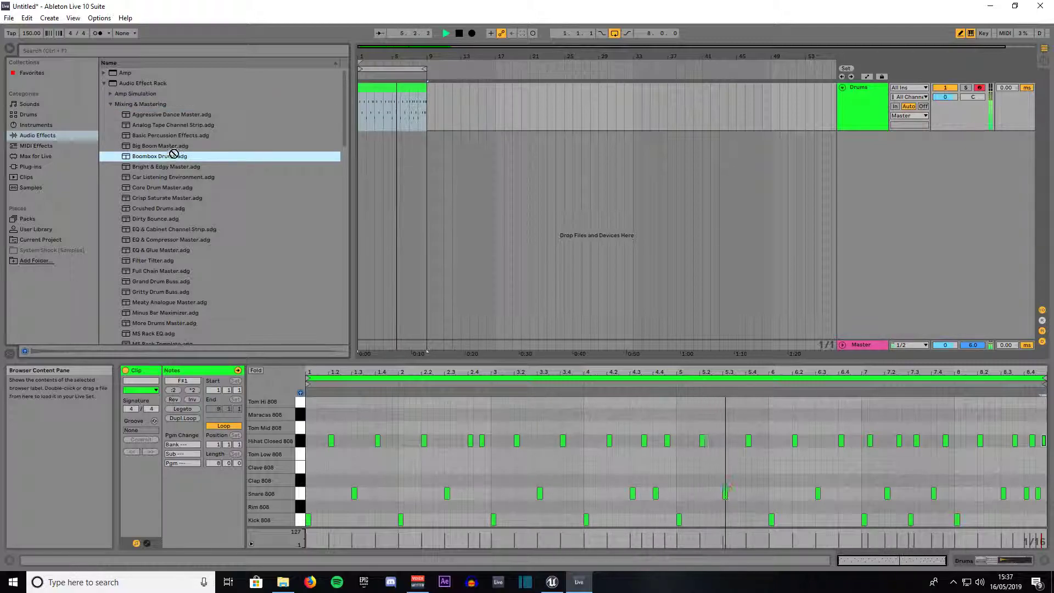
pyautogui.click(382, 104)
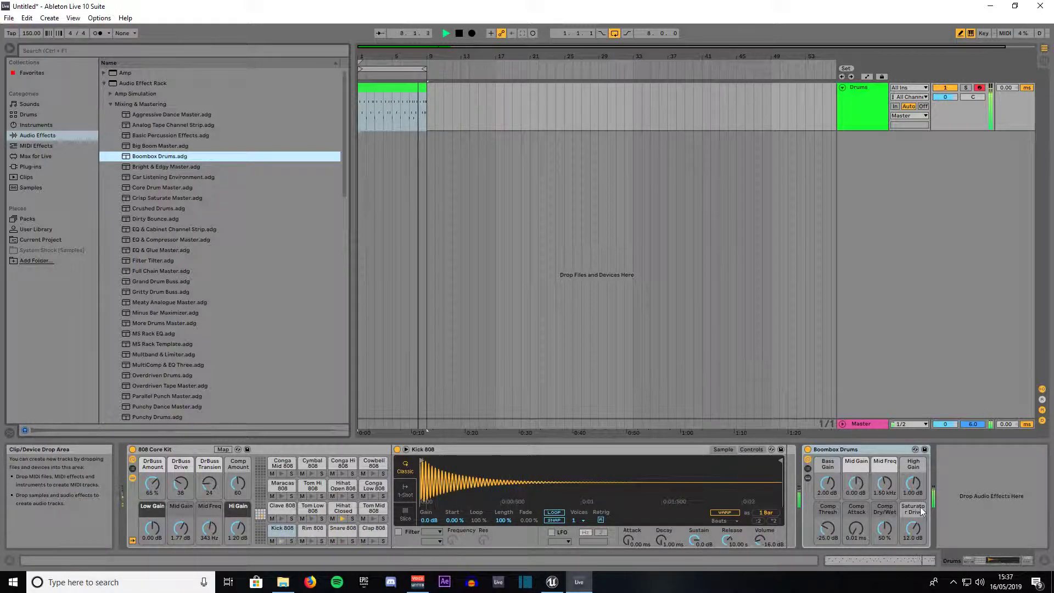
# Step: Lower the Boombox Drums rack's Saturator Drive to 6.52 dB and stop playback
pyautogui.moveTo(914, 528); pyautogui.dragTo(914, 560)
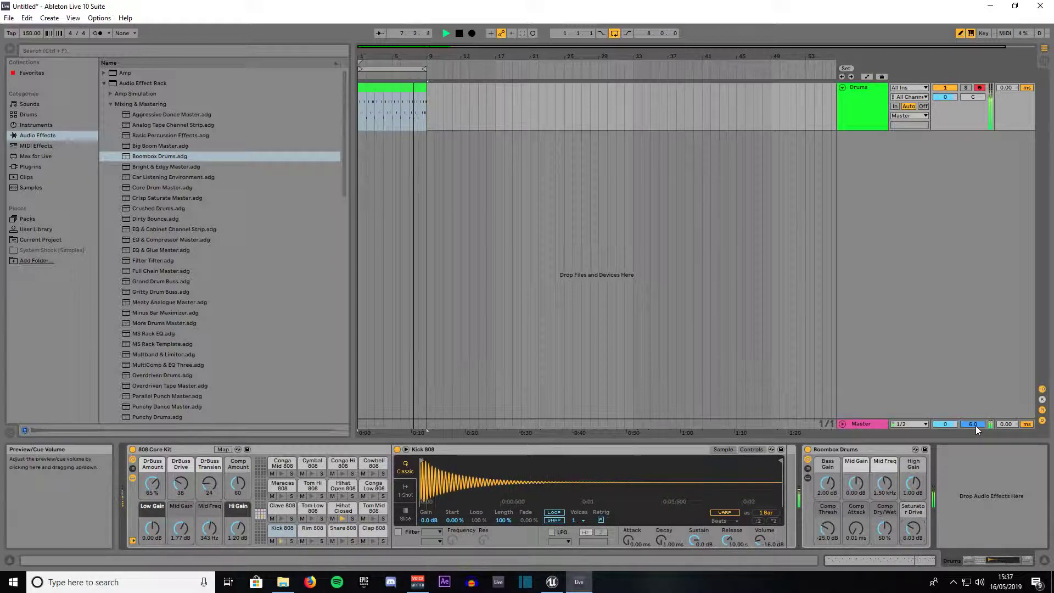
pyautogui.moveTo(913, 531)
pyautogui.mouseDown()
pyautogui.moveTo(912, 549)
pyautogui.moveTo(913, 519)
pyautogui.moveTo(911, 528)
pyautogui.mouseUp()
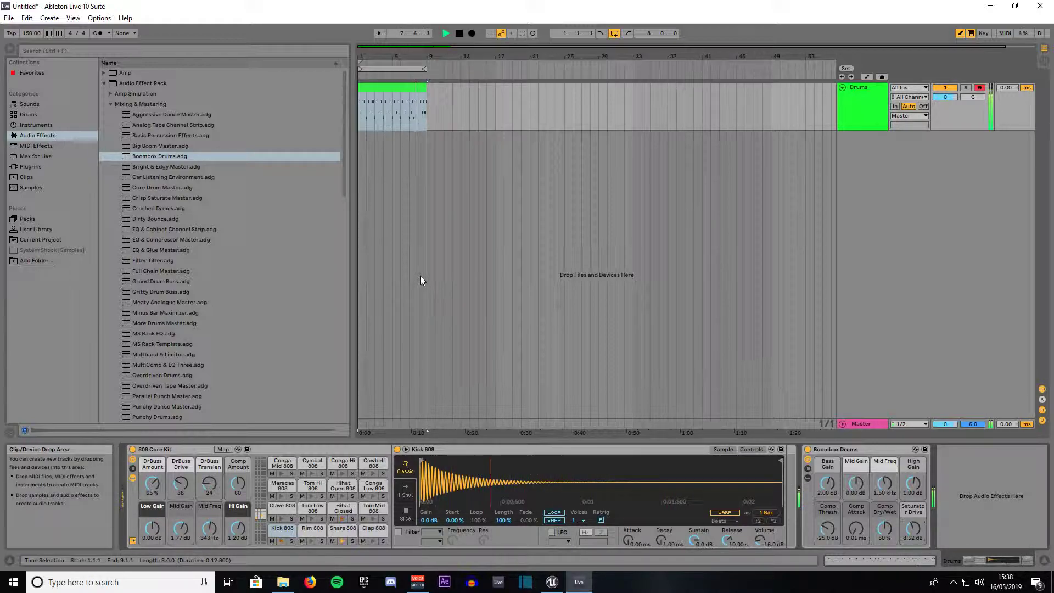
pyautogui.press('space')
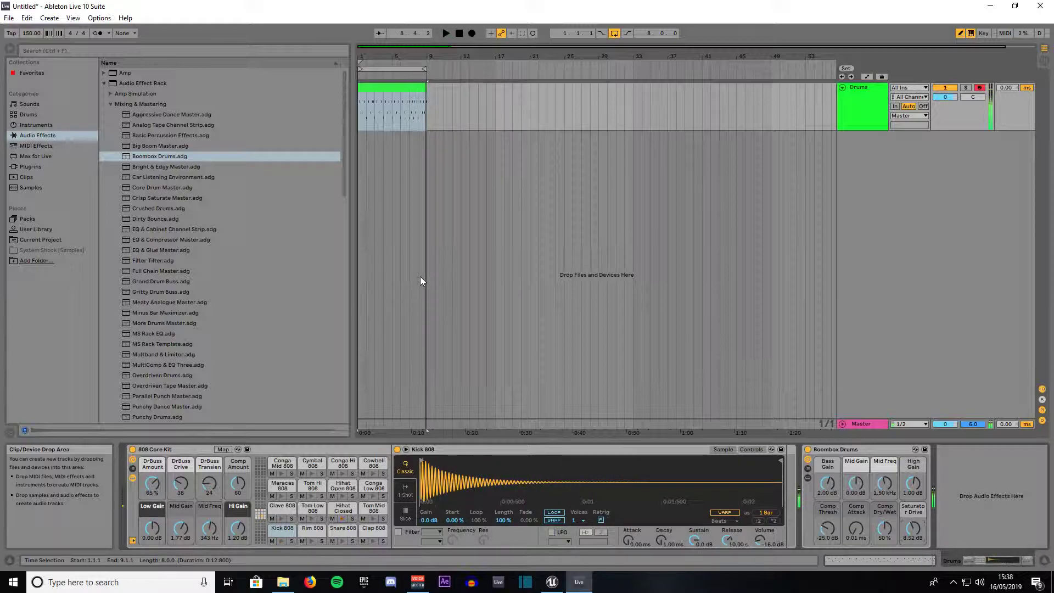
# Step: Delete the eight-bar MIDI clip from the Drums track
pyautogui.click(379, 89)
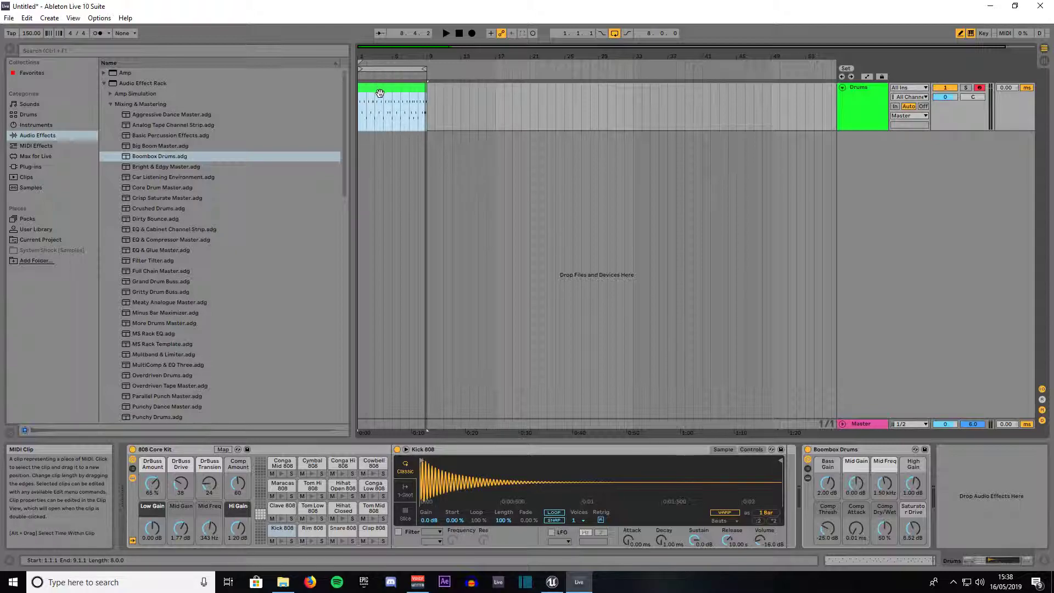
pyautogui.press('Delete')
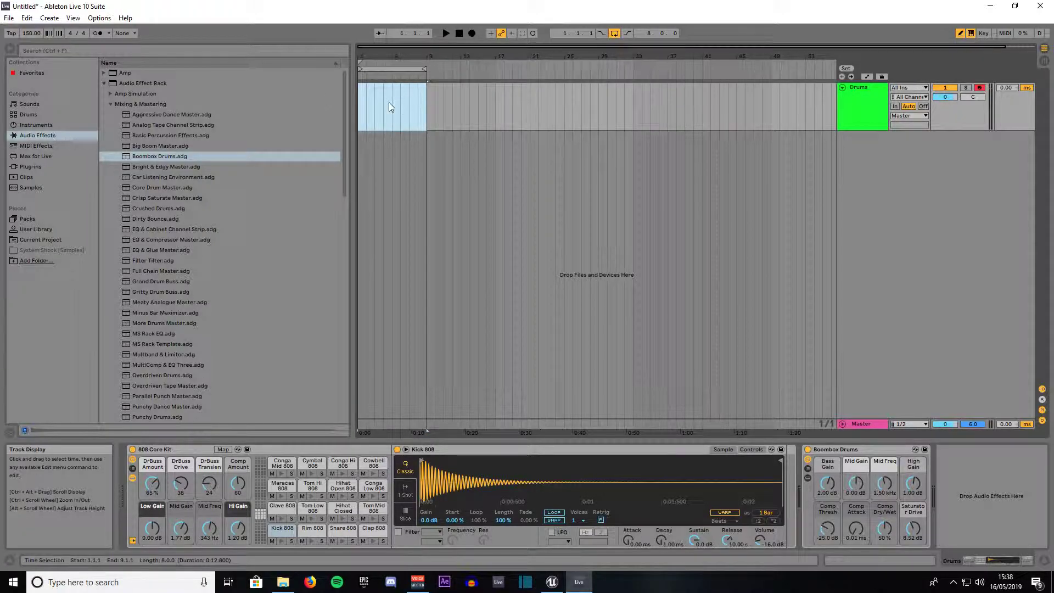
pyautogui.rightClick(389, 102)
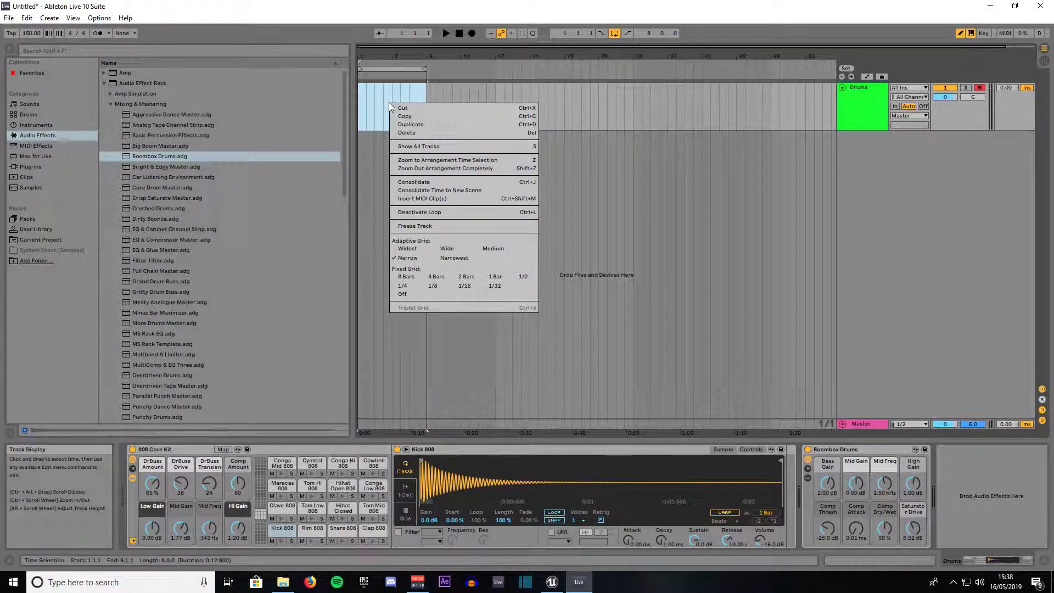
pyautogui.click(426, 191)
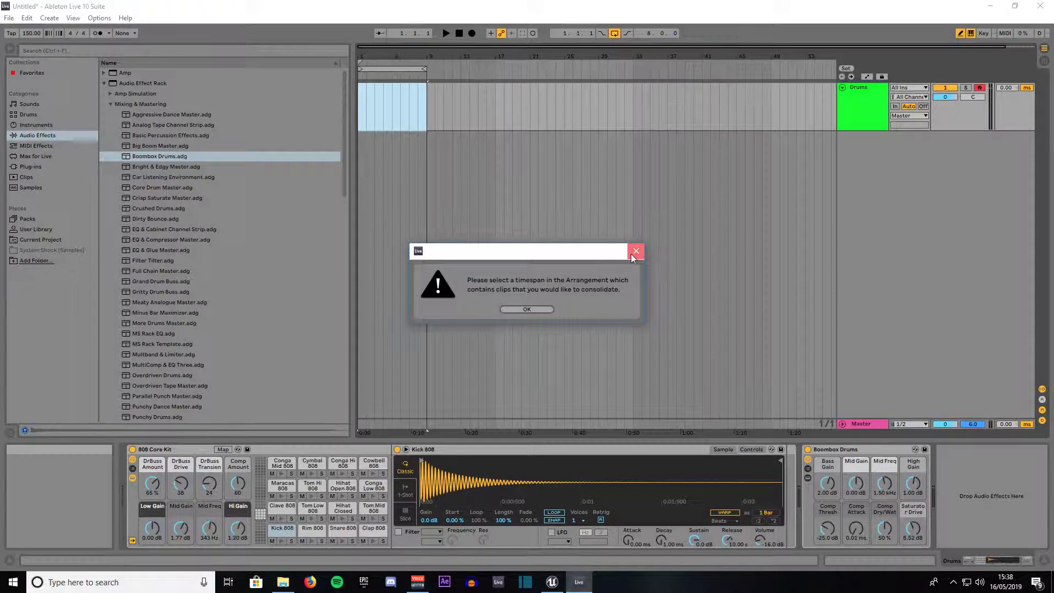
pyautogui.click(635, 251)
# Step: Insert an empty MIDI clip in bars 1 to 8 of the Drums track and set its note grid to 1/16
pyautogui.rightClick(384, 110)
pyautogui.click(413, 203)
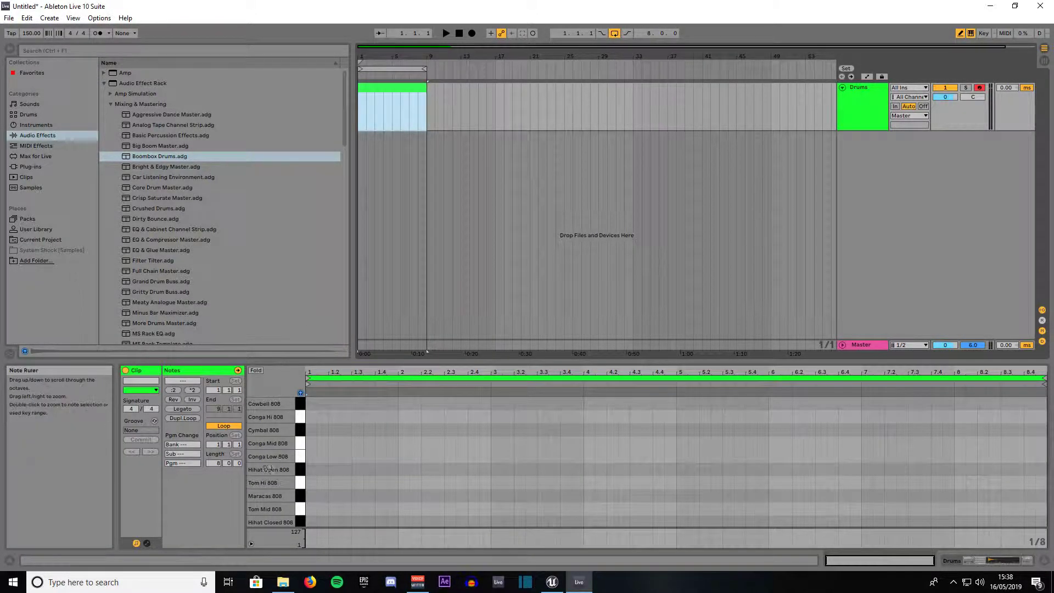
pyautogui.scroll(-3, 310, 494)
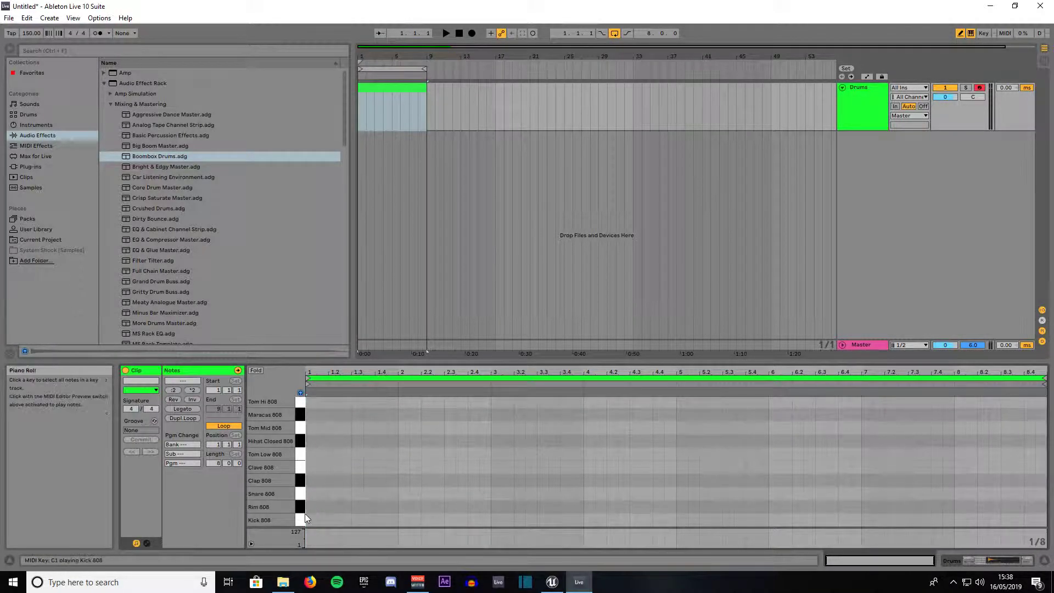
pyautogui.rightClick(326, 493)
pyautogui.click(399, 454)
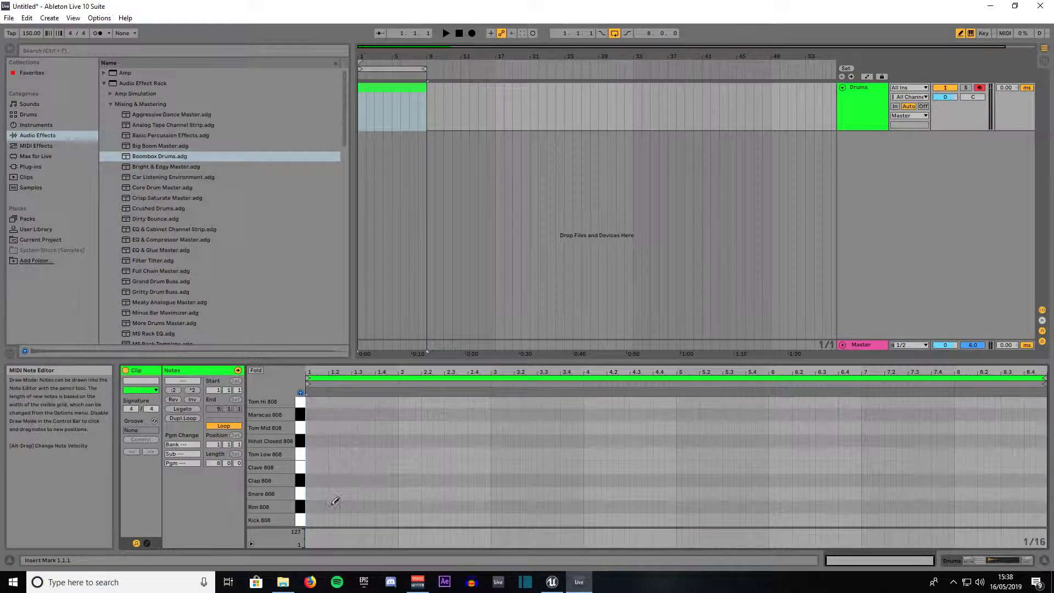
# Step: Draw Kick 808 notes on all four beats of bar 1 in the empty Drums clip
pyautogui.click(310, 517)
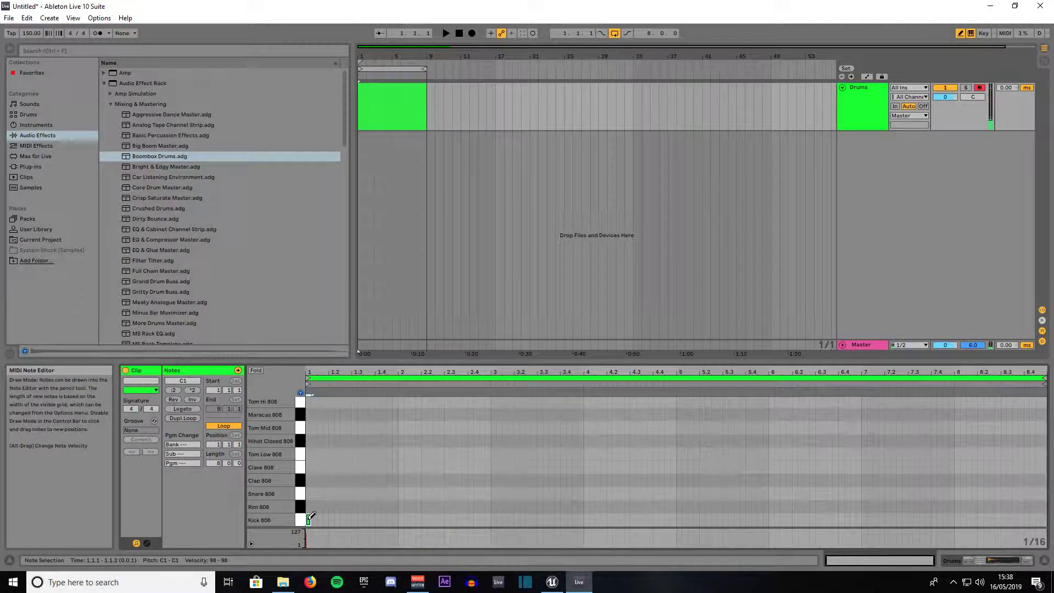
pyautogui.click(331, 519)
pyautogui.click(354, 519)
pyautogui.click(378, 519)
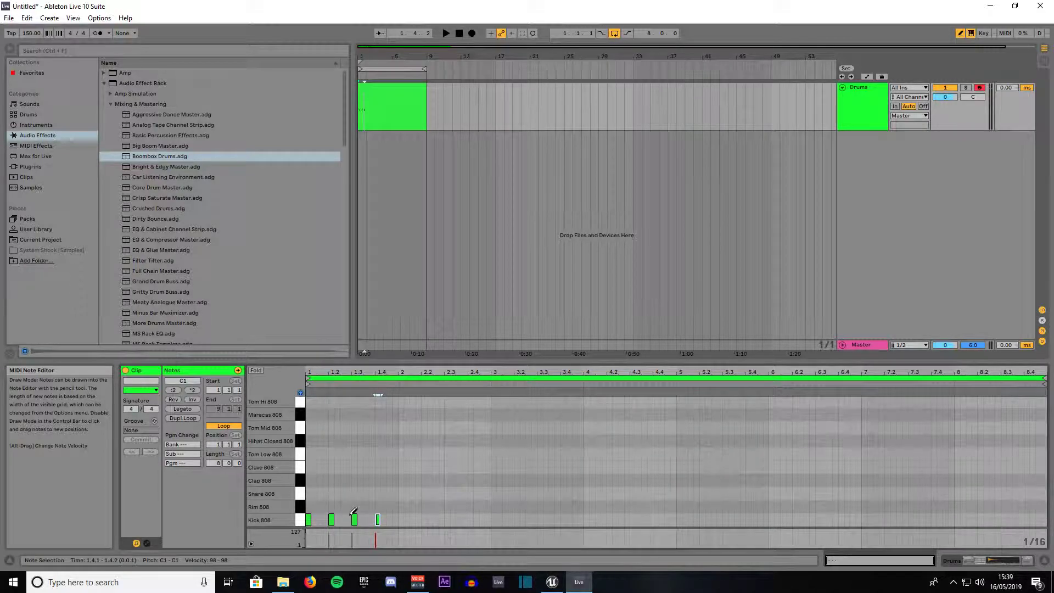
# Step: Draw Clap 808 notes at 1.1.3, 1.3.3 and 1.4.3 in bar 1
pyautogui.click(321, 480)
pyautogui.click(366, 480)
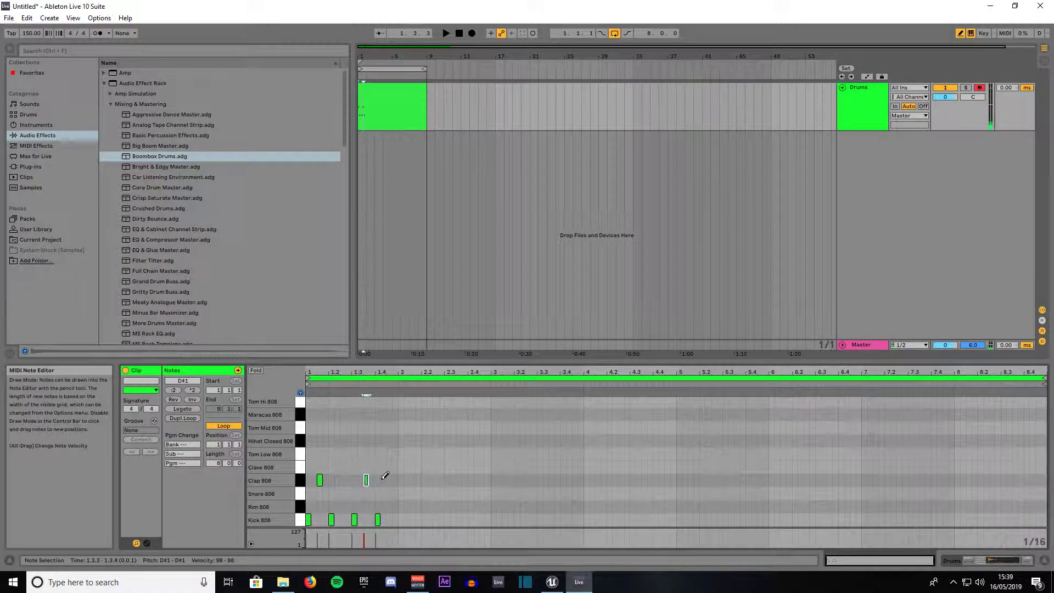
pyautogui.click(390, 480)
# Step: Draw Hihat Closed 808 notes at 1.2.3, 1.4.2 and 1.4.4, and leave Draw Mode
pyautogui.click(342, 453)
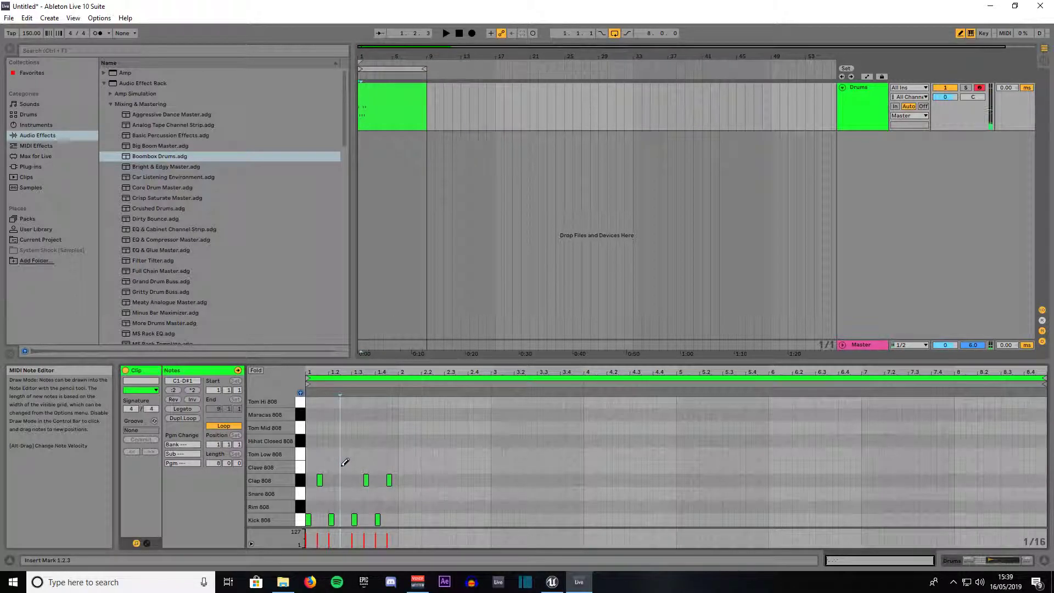
pyautogui.click(343, 440)
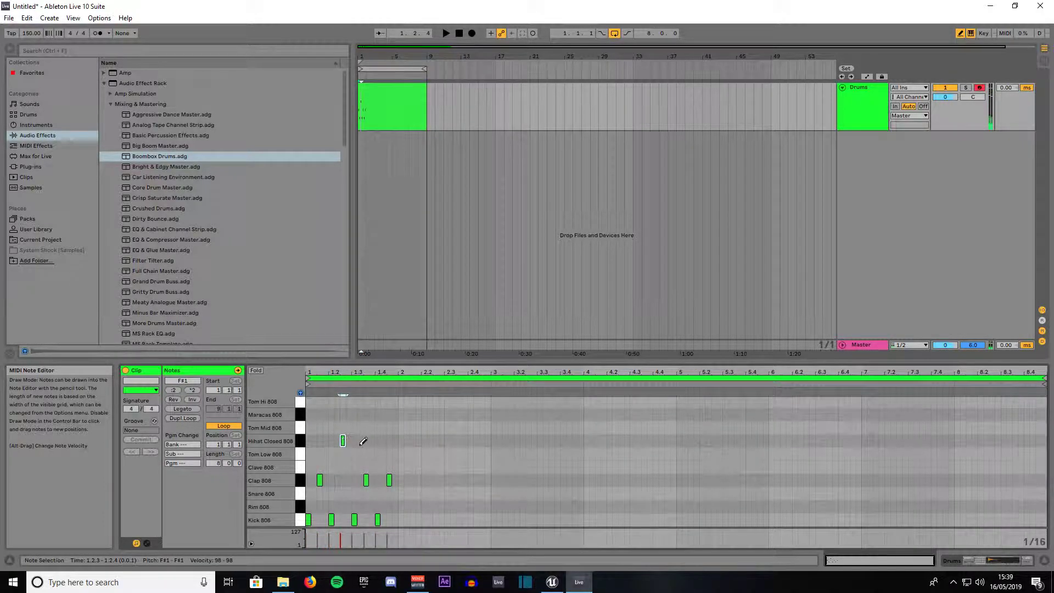
pyautogui.click(383, 441)
pyautogui.click(395, 440)
pyautogui.press('b')
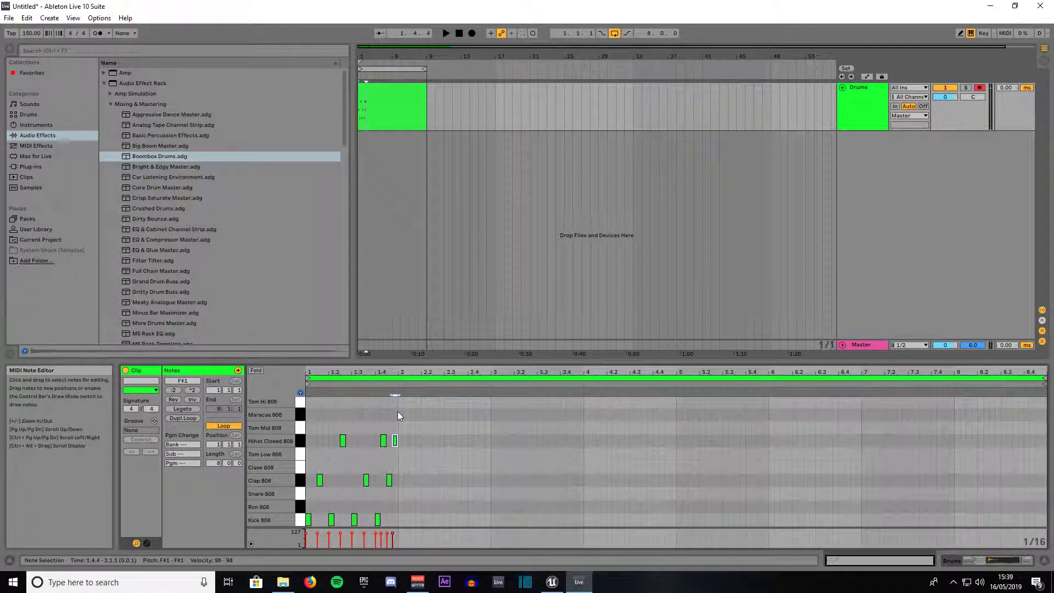
# Step: Copy the Kick 808 note from beat 1.4 onto all four beats of bar 2
pyautogui.click(398, 413)
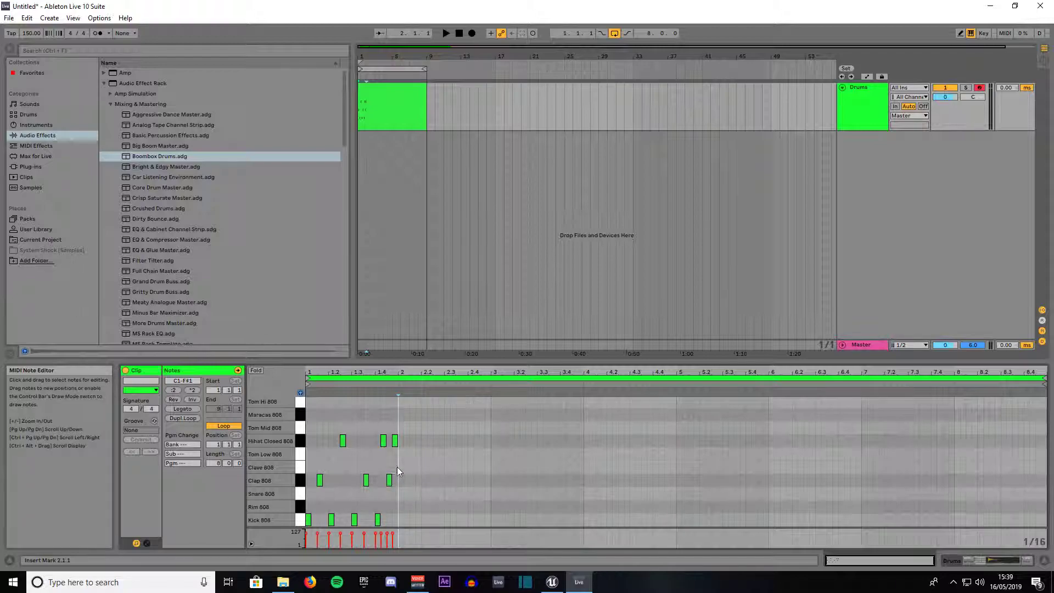
pyautogui.click(379, 519)
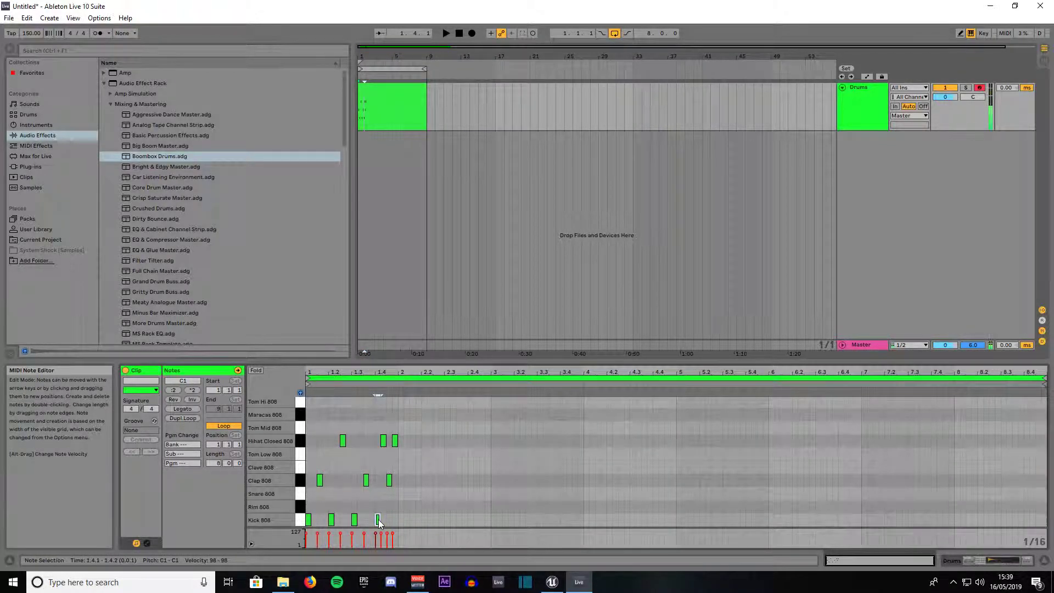
pyautogui.keyDown('ctrl'); pyautogui.moveTo(378, 520); pyautogui.dragTo(425, 524); pyautogui.keyUp('ctrl')
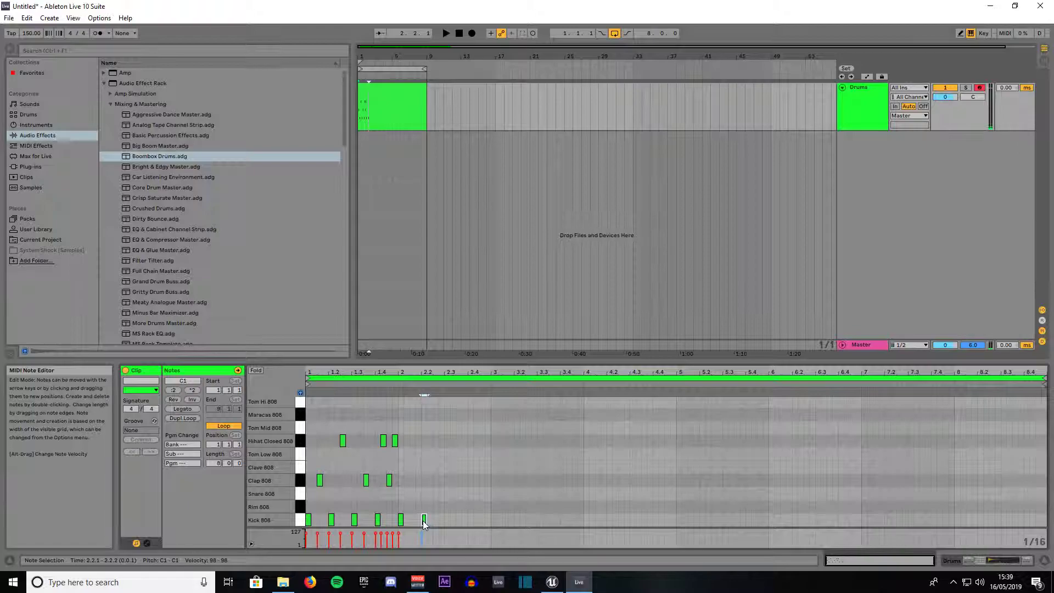
pyautogui.keyDown('ctrl'); pyautogui.moveTo(425, 522); pyautogui.dragTo(468, 522); pyautogui.keyUp('ctrl')
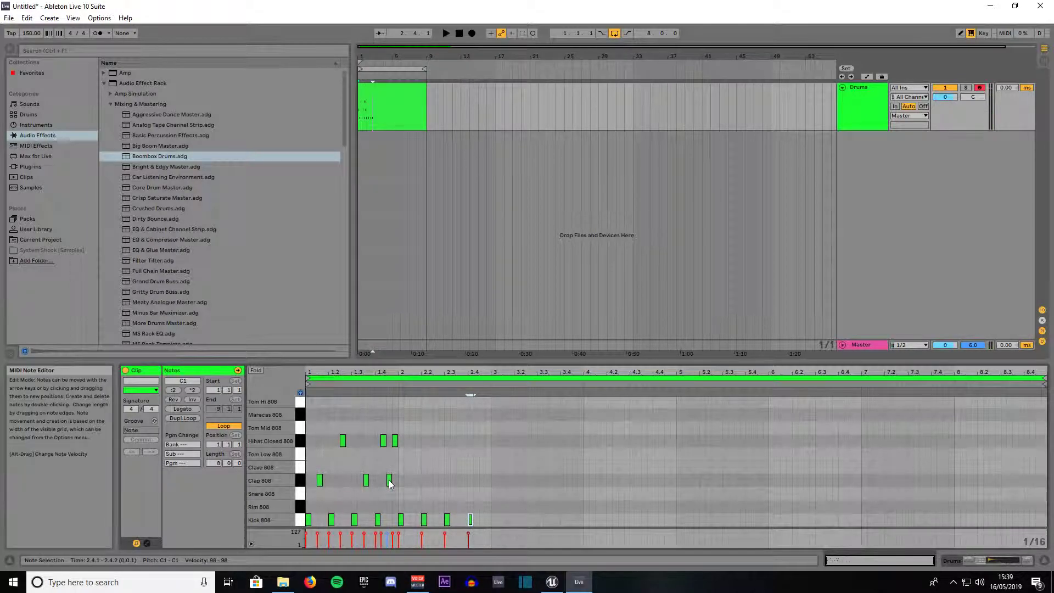
# Step: Place claps at 2.1.3, 2.3.3 and 2.4.3 and closed hi-hats at 2.2.3, 2.4.2 and 2.4.4, moving bar 1's last clap and hi-hat there
pyautogui.moveTo(390, 483); pyautogui.dragTo(482, 481)
pyautogui.moveTo(395, 440); pyautogui.dragTo(485, 444)
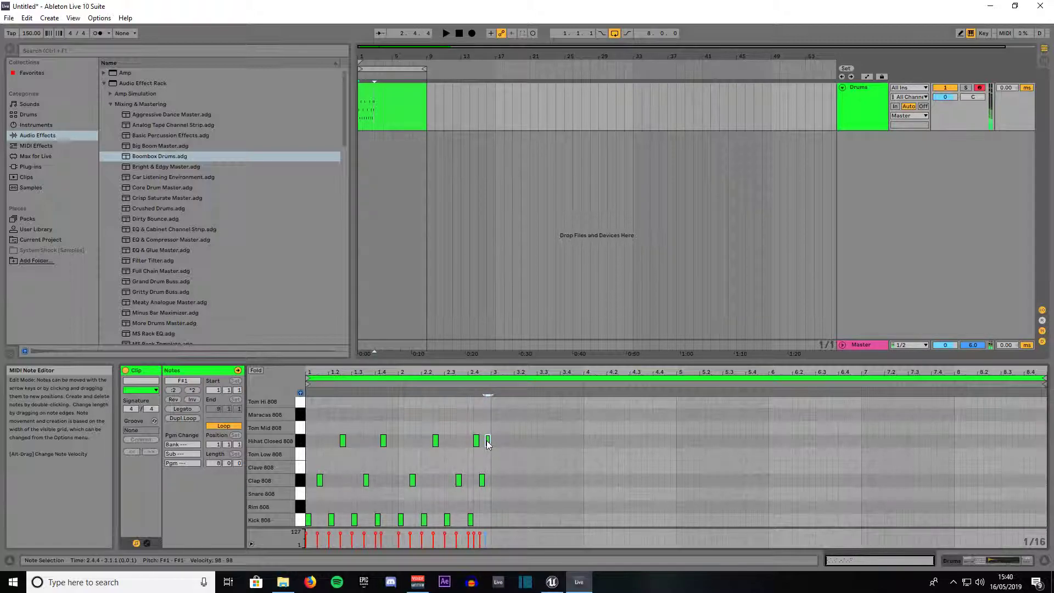
# Step: Duplicate the whole two-bar drum pattern three times to fill all eight bars, and start playback
pyautogui.hotkey('ctrl', 'a')
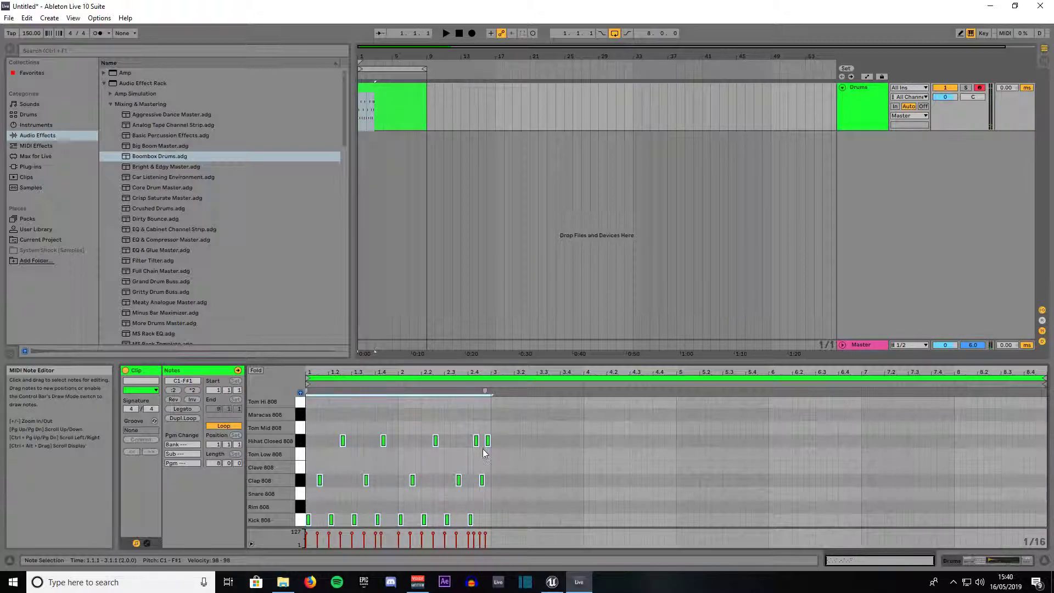
pyautogui.hotkey('ctrl', 'd')
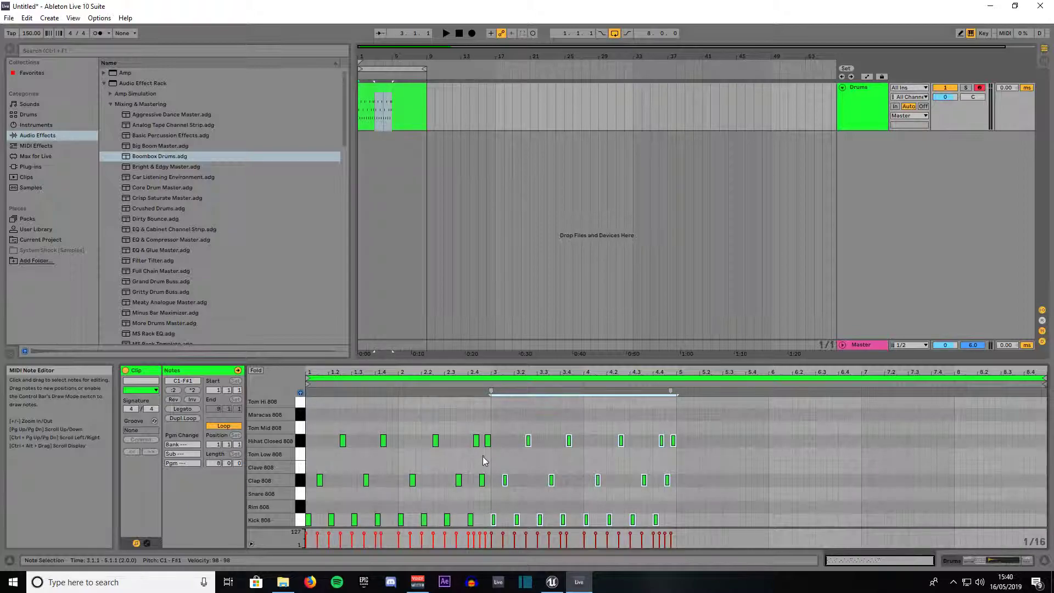
pyautogui.hotkey('ctrl', 'd')
pyautogui.hotkey('ctrl', 'd')
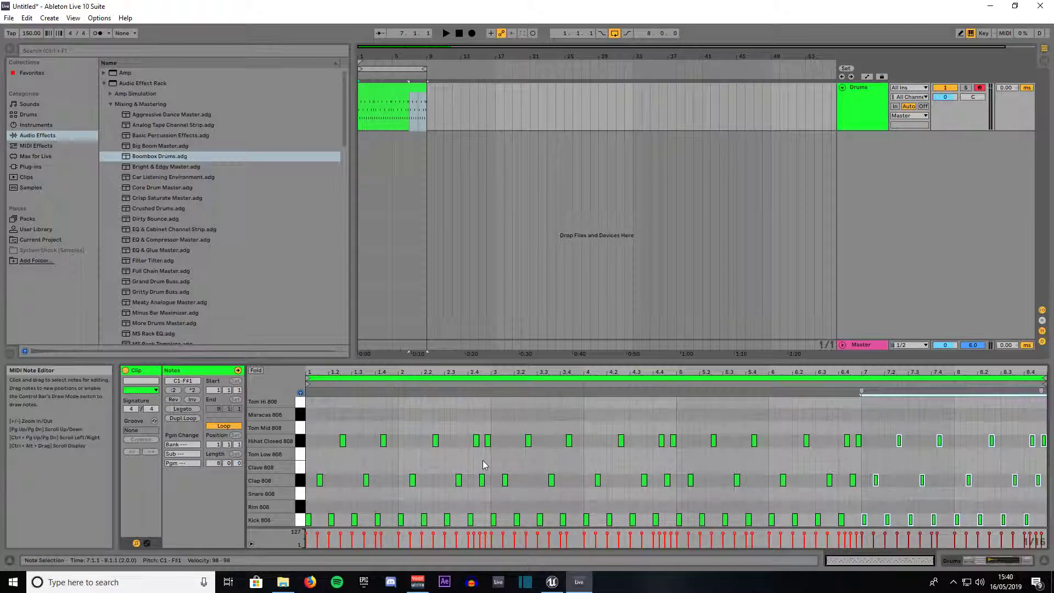
pyautogui.press('space')
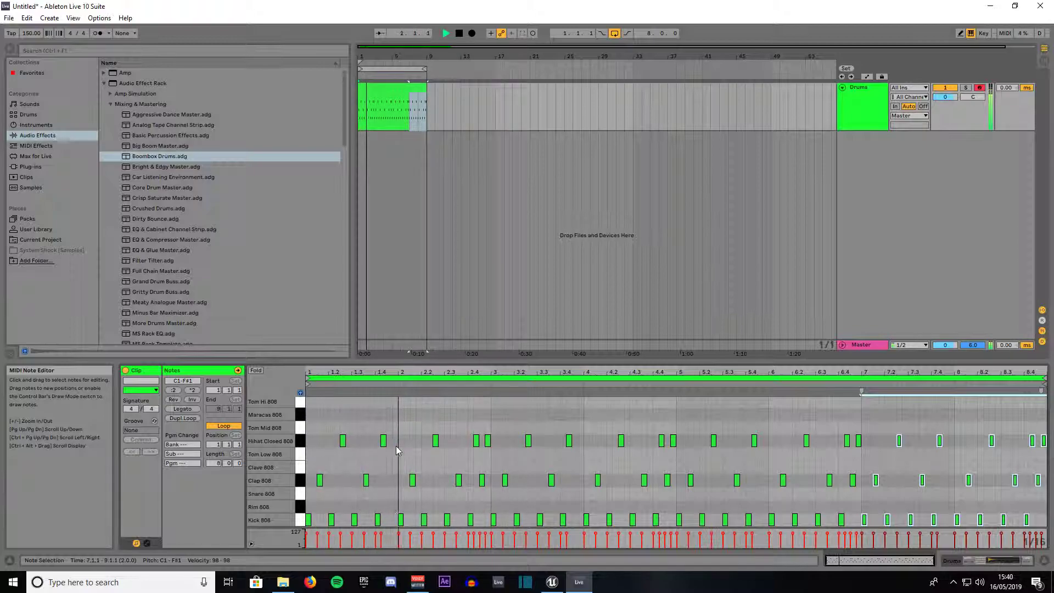